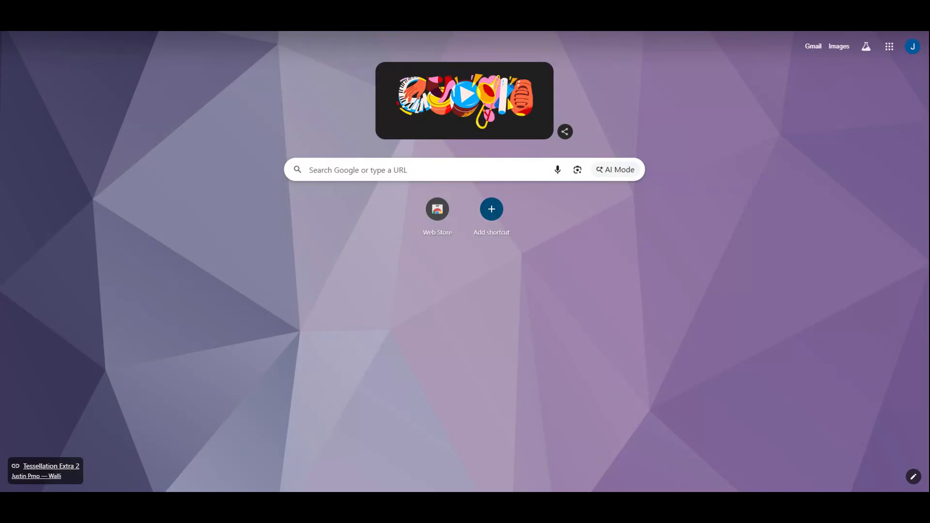
# Search Google for 'google docs' and open the Google Docs site
pyautogui.press('Return')
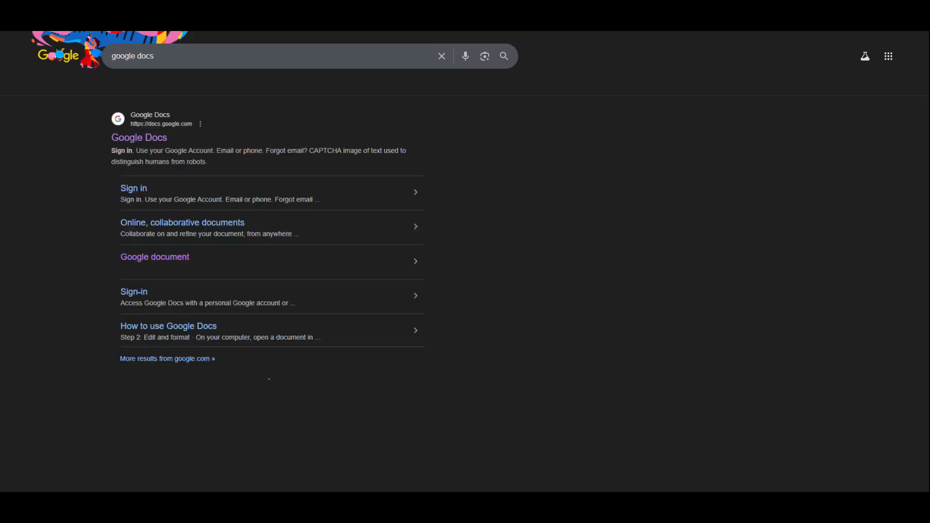
pyautogui.click(152, 137)
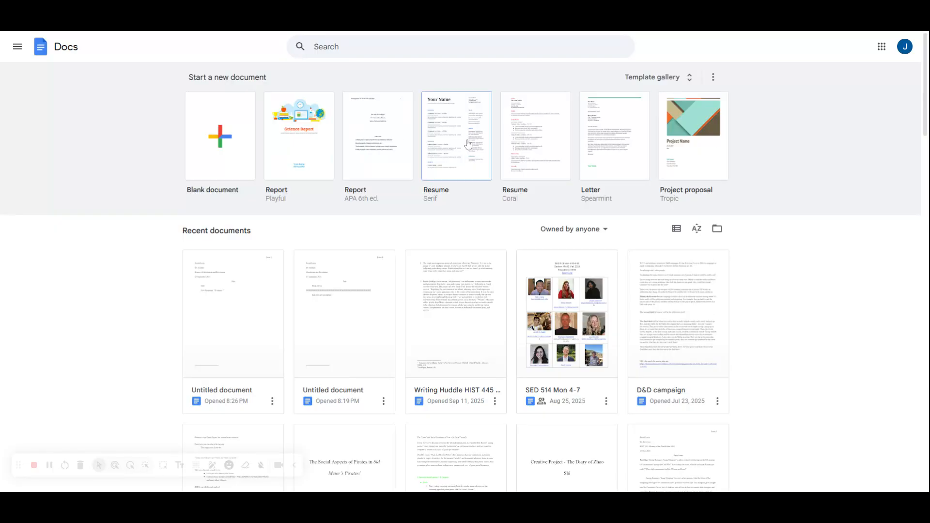
# Create a new blank Google Docs document
pyautogui.click(252, 147)
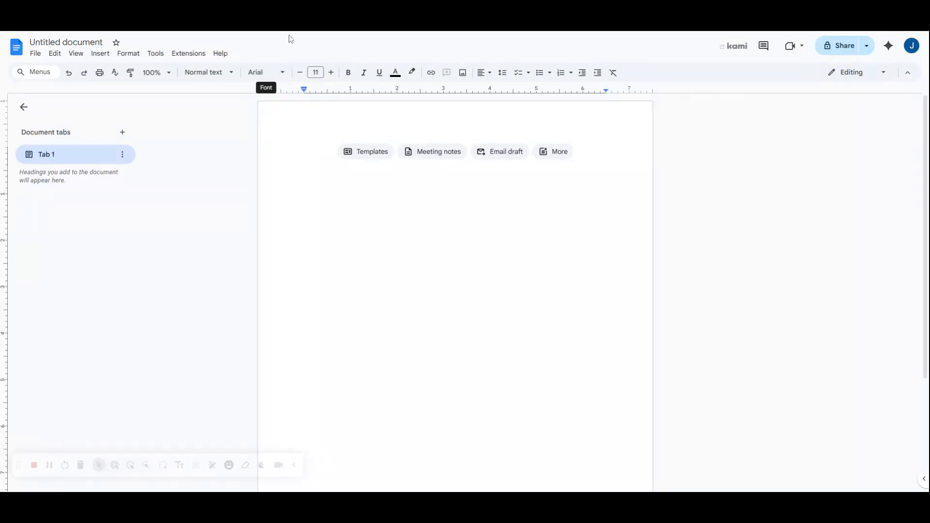
pyautogui.click(504, 74)
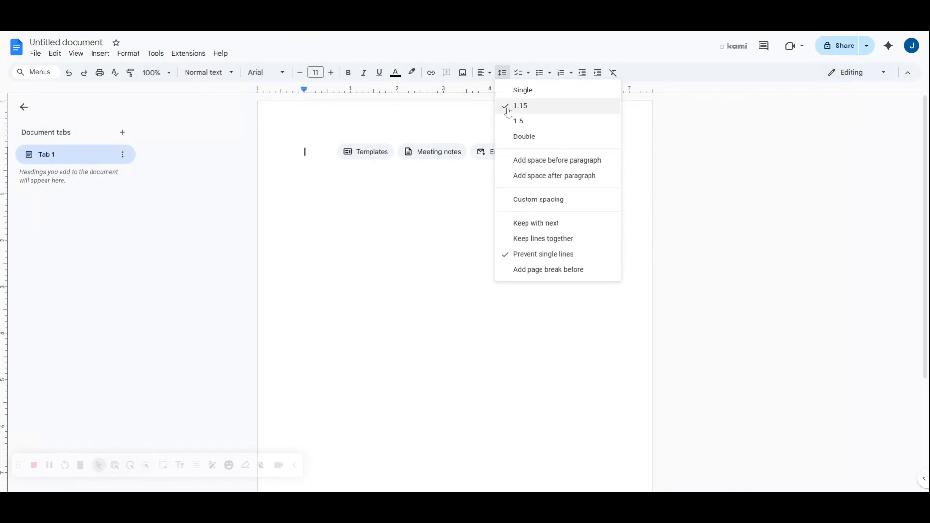
pyautogui.click(506, 108)
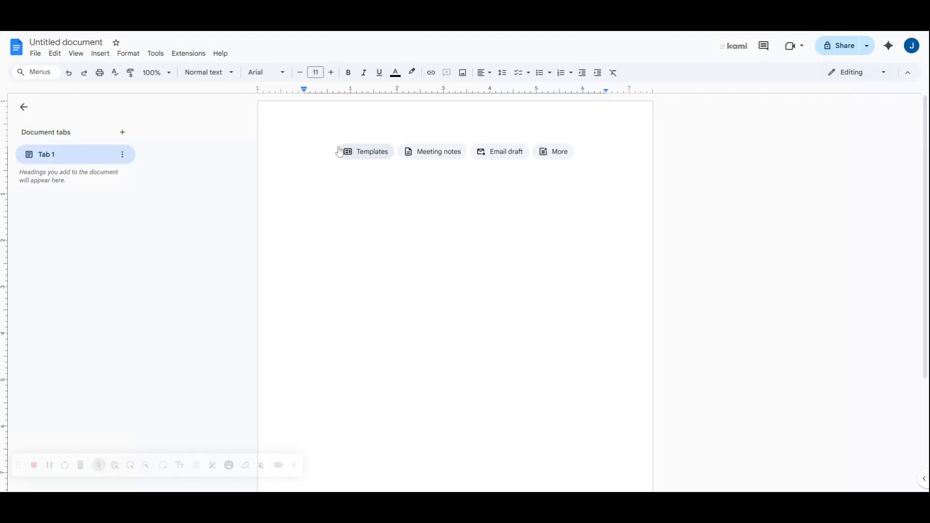
# Set the text to Times New Roman, 12 pt, with double line spacing
pyautogui.click(265, 72)
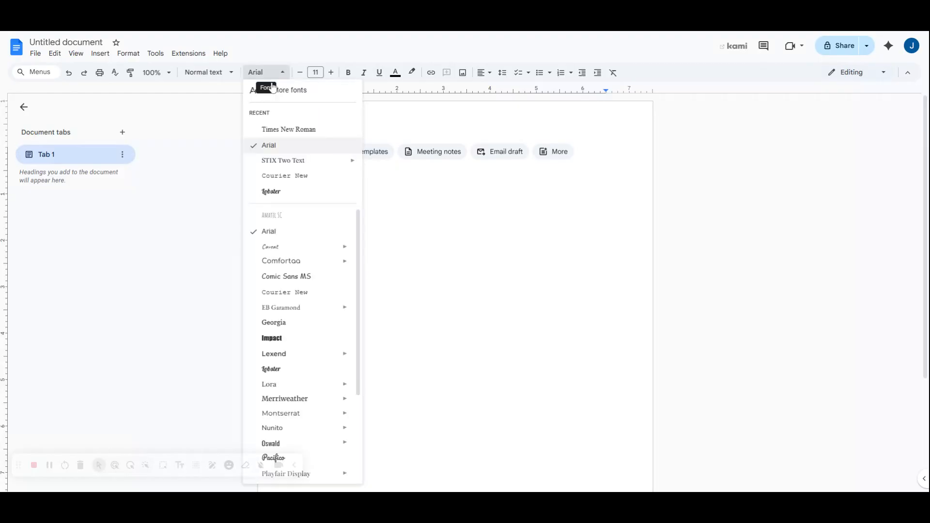
pyautogui.click(285, 130)
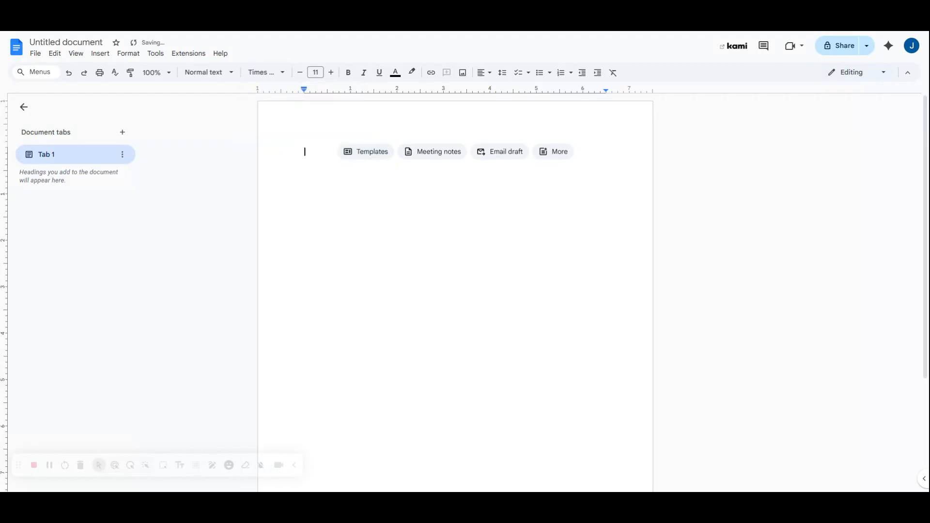
pyautogui.click(332, 72)
pyautogui.click(503, 73)
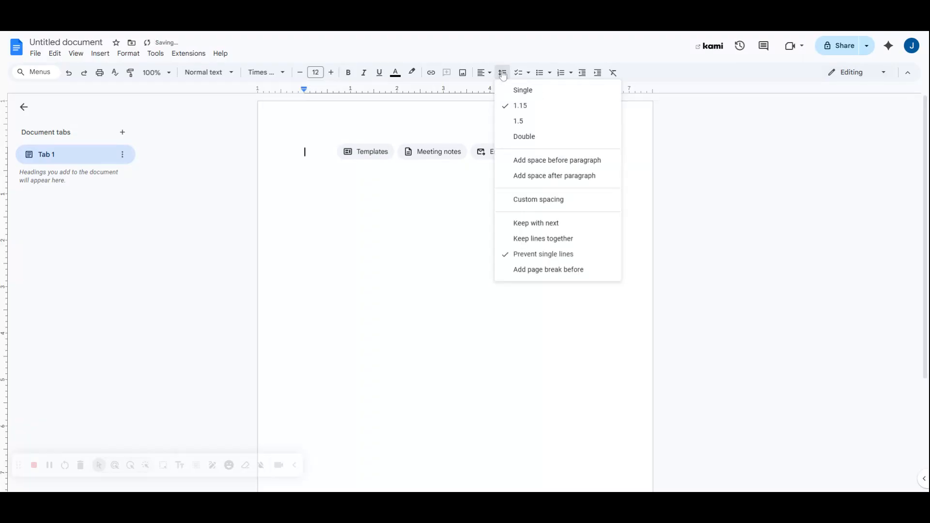
pyautogui.click(518, 137)
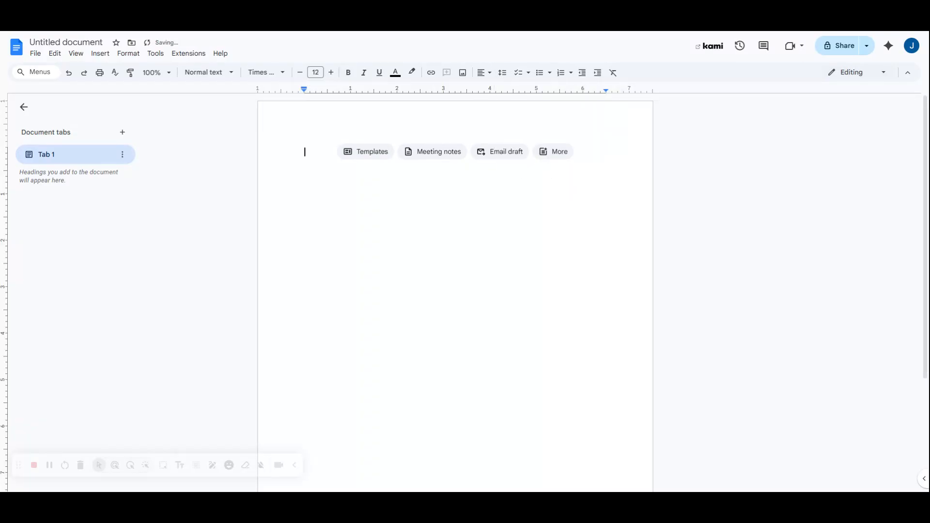
pyautogui.click(507, 79)
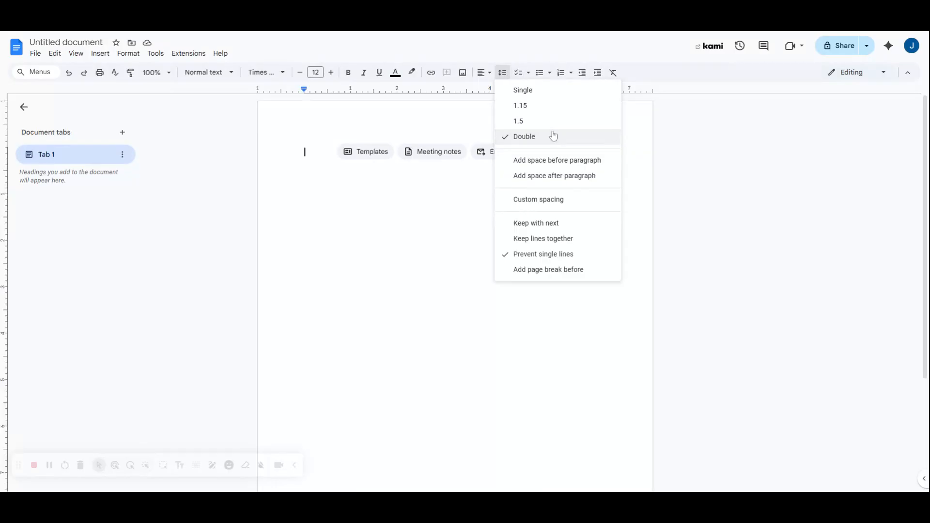
pyautogui.click(312, 151)
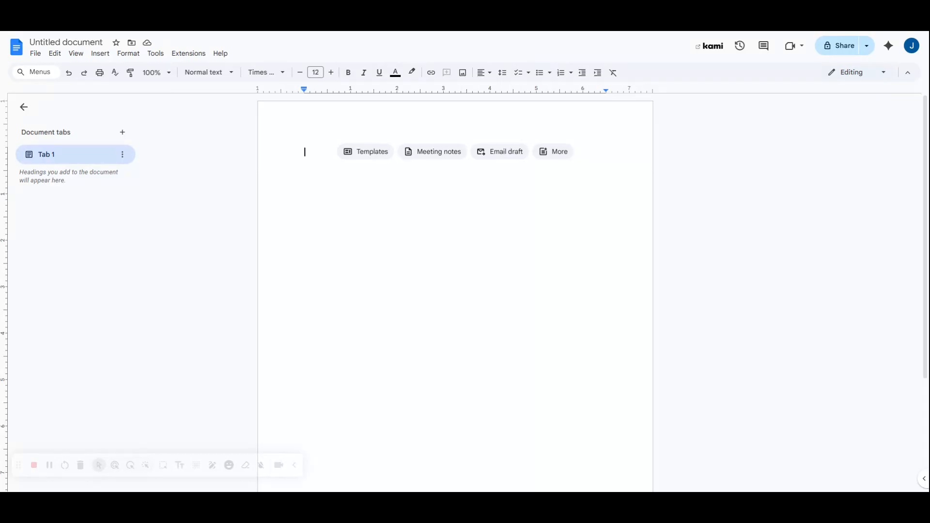
# Open the page header for editing
pyautogui.doubleClick(310, 127)
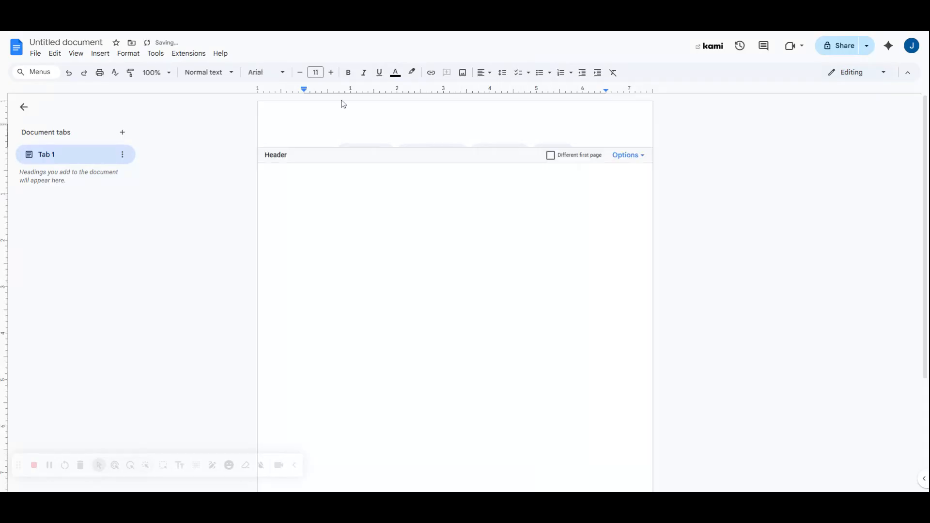
pyautogui.press('Escape')
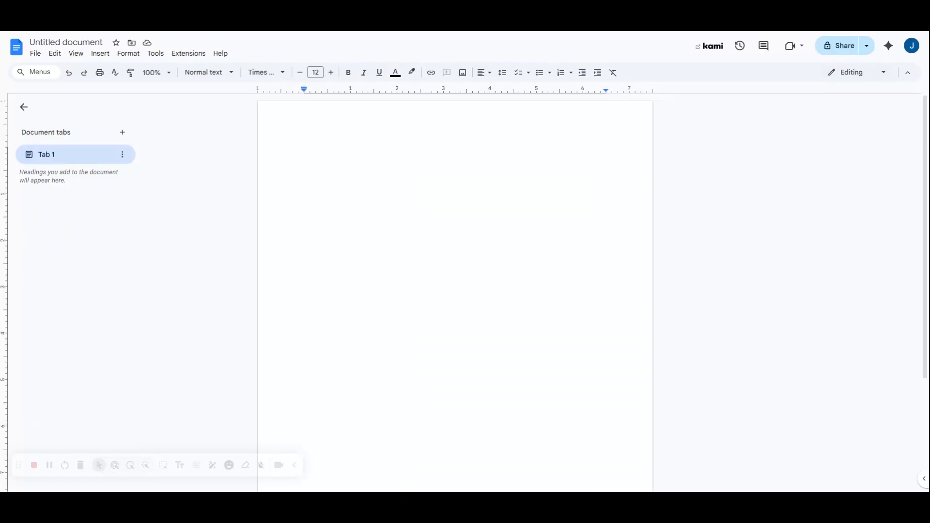
pyautogui.doubleClick(310, 128)
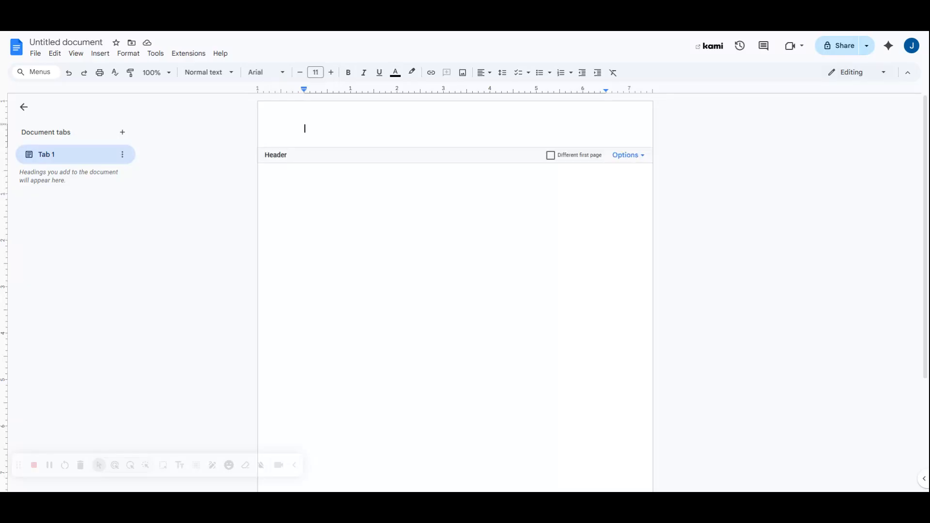
# Format the header as Times New Roman 12 pt with double line spacing
pyautogui.click(276, 73)
pyautogui.click(290, 128)
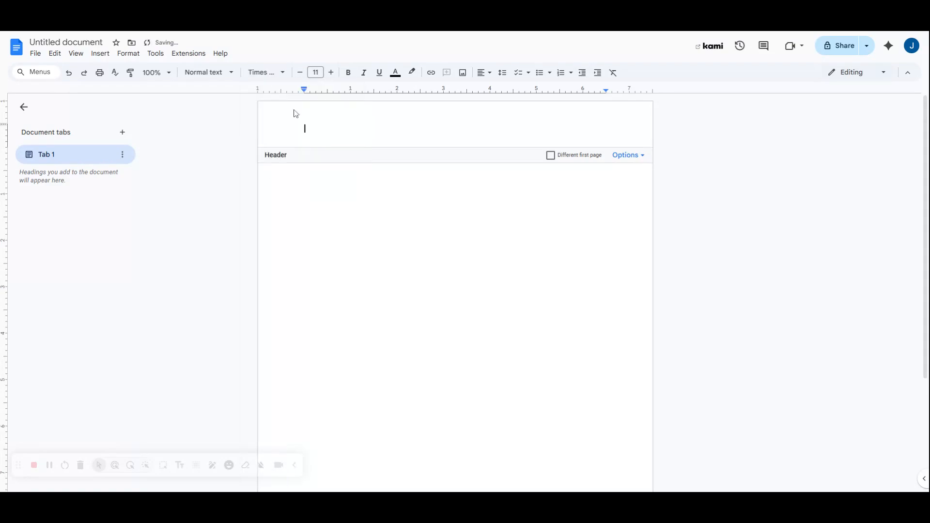
pyautogui.click(330, 75)
pyautogui.click(490, 74)
pyautogui.click(503, 73)
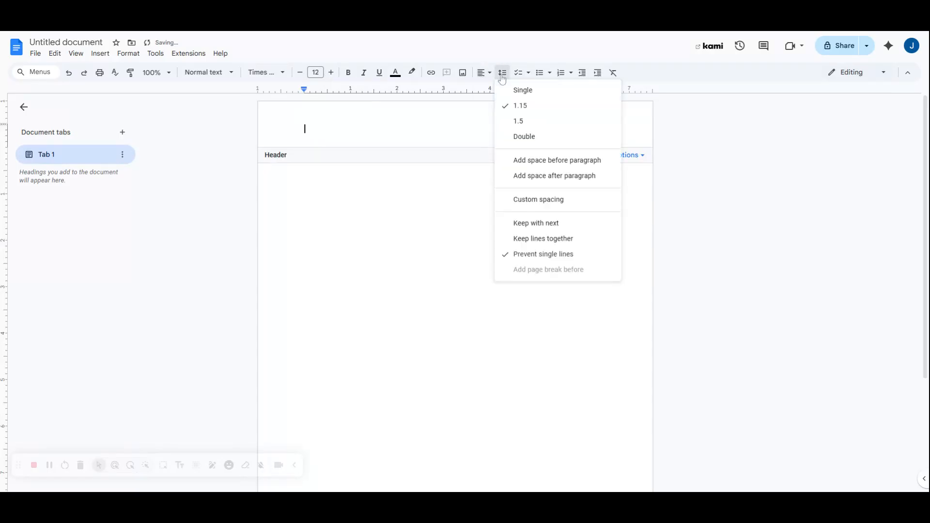
pyautogui.click(574, 138)
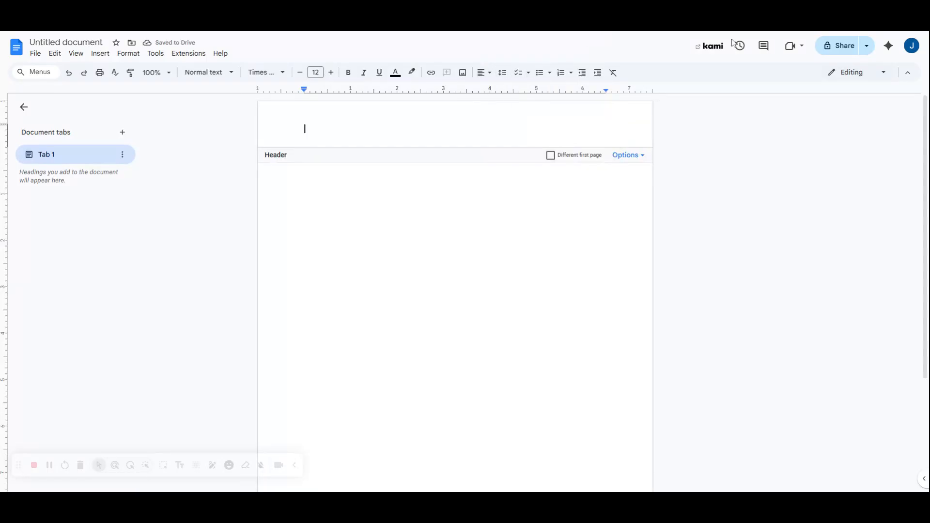
pyautogui.click(488, 74)
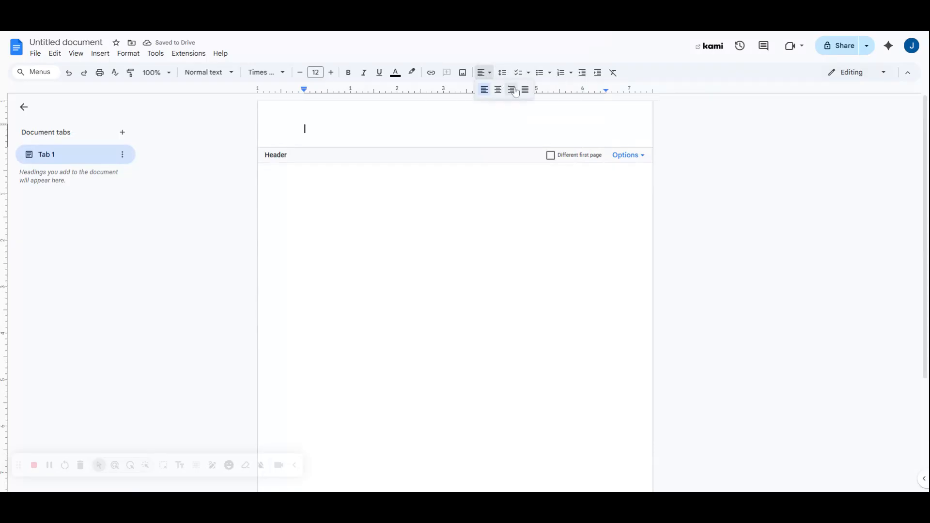
pyautogui.click(483, 74)
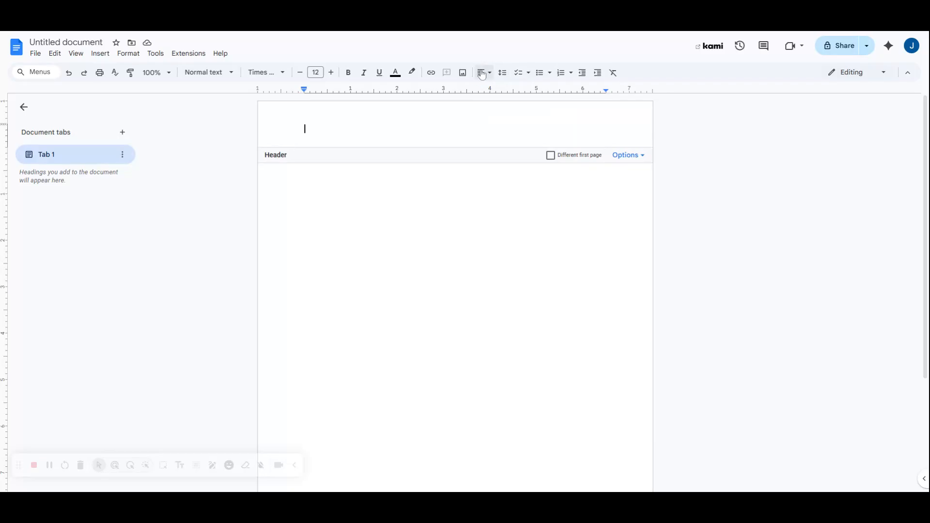
pyautogui.click(483, 74)
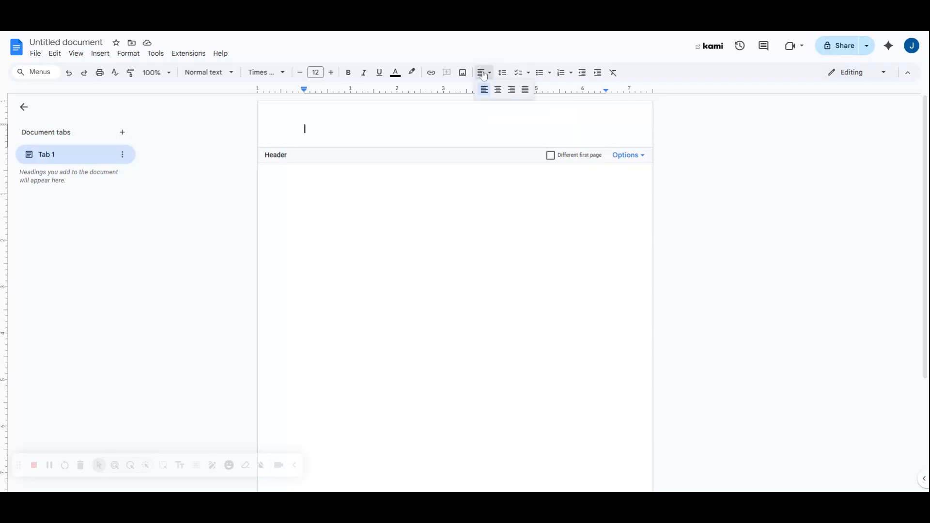
# Right-align the header and enter the author's surname followed by an automatic page number
pyautogui.click(511, 92)
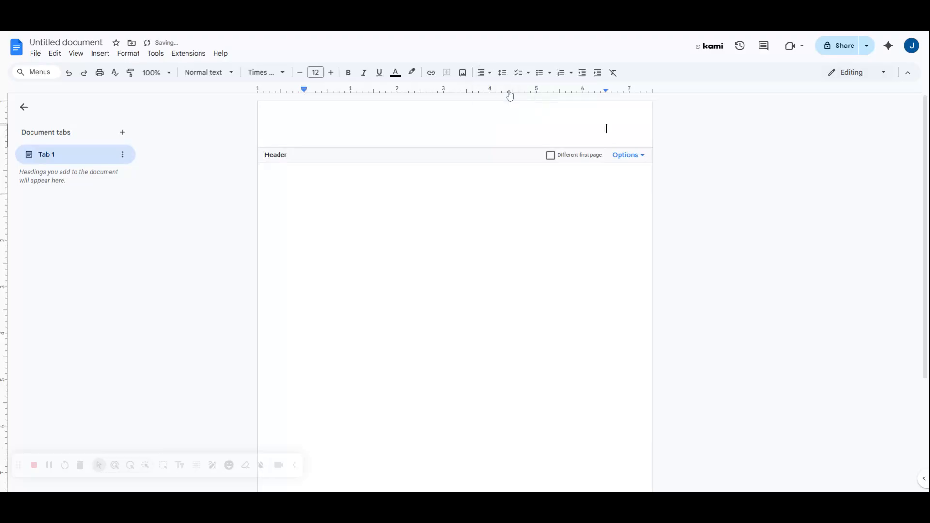
pyautogui.write('Loria')
pyautogui.click(638, 166)
pyautogui.click(639, 188)
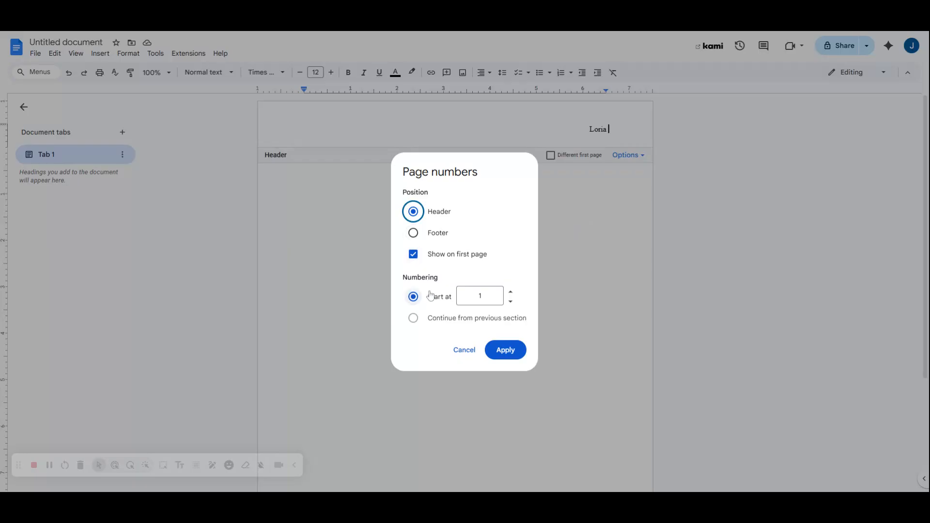
pyautogui.click(514, 345)
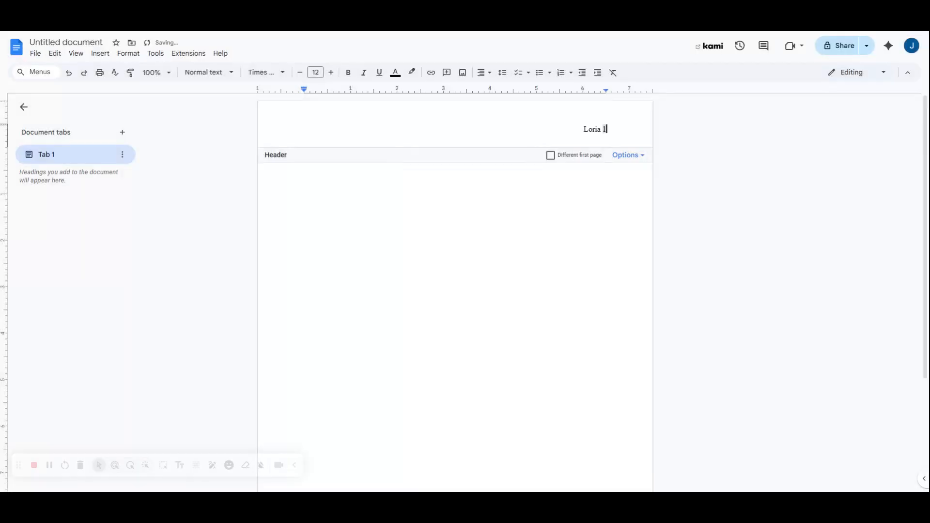
# Return to the body and check that page 2 shows the same numbered header
pyautogui.click(305, 169)
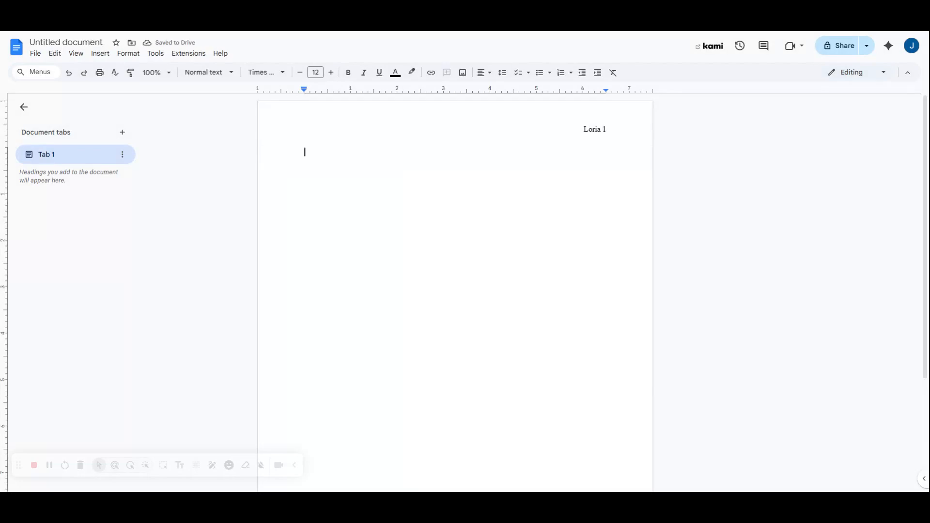
pyautogui.press('Return')
pyautogui.press('Return')
pyautogui.press('Return')
pyautogui.press('Return')
pyautogui.press('Return')
pyautogui.press('Return')
pyautogui.press('Return')
pyautogui.press('Return')
pyautogui.press('Return')
pyautogui.press('Return')
pyautogui.press('Return')
pyautogui.press('Return')
pyautogui.press('Return')
pyautogui.press('Return')
pyautogui.press('Return')
pyautogui.press('Return')
pyautogui.press('Return')
pyautogui.press('Return')
pyautogui.press('Return')
pyautogui.press('Return')
pyautogui.scroll(-4, 455, 292)
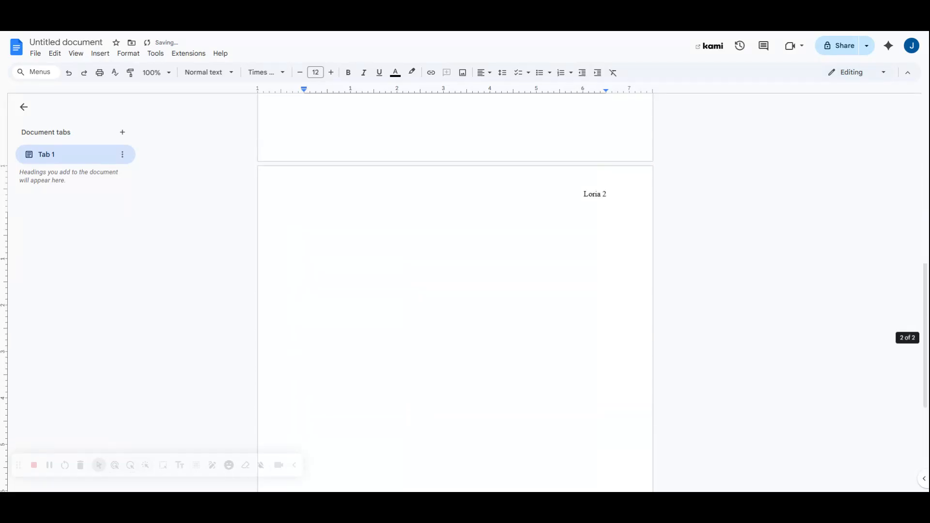
pyautogui.scroll(9, 456, 293)
pyautogui.click(304, 152)
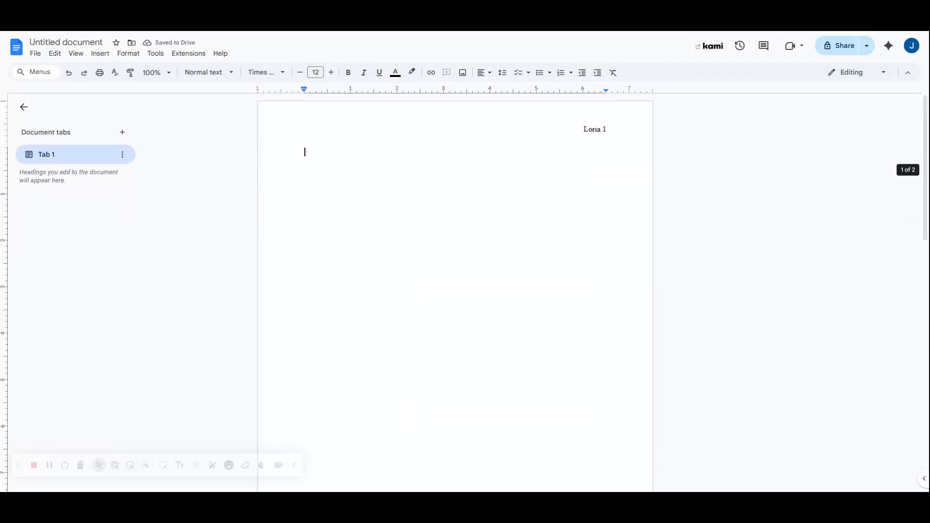
pyautogui.doubleClick(597, 129)
pyautogui.click(532, 204)
# Type four heading lines: student's name, instructor's name, course title, and 15 September 2025
pyautogui.press('Up')
pyautogui.press('Up')
pyautogui.press('Up')
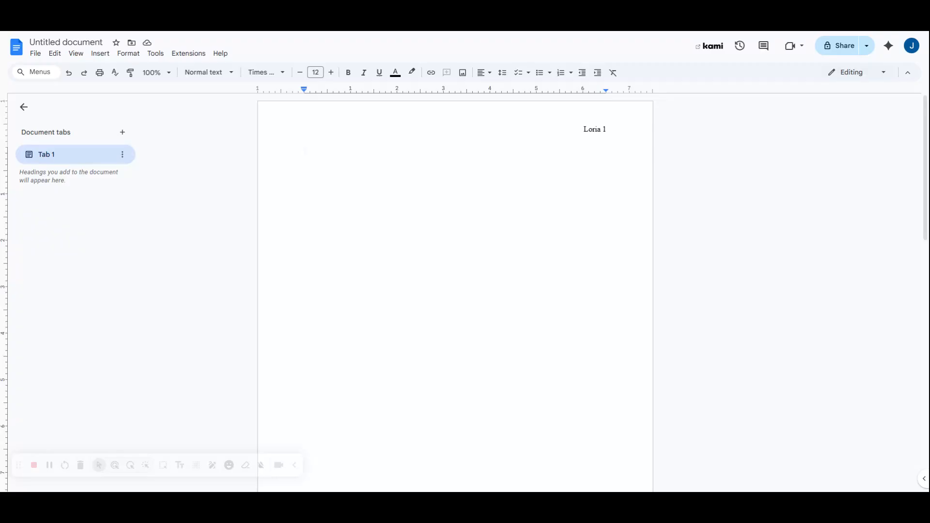
pyautogui.press('Return')
pyautogui.write('Dr. Goldner')
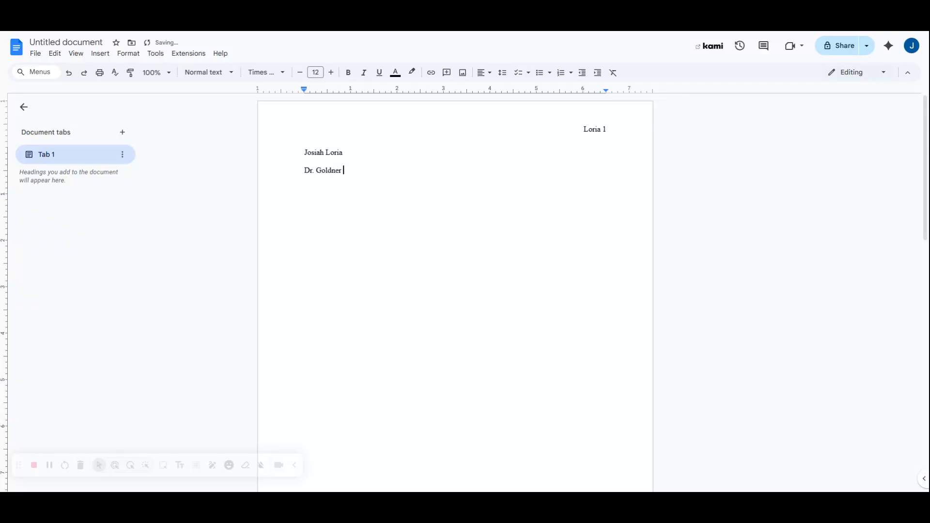
pyautogui.press('Return')
pyautogui.write('History of Absolutism and Revolution')
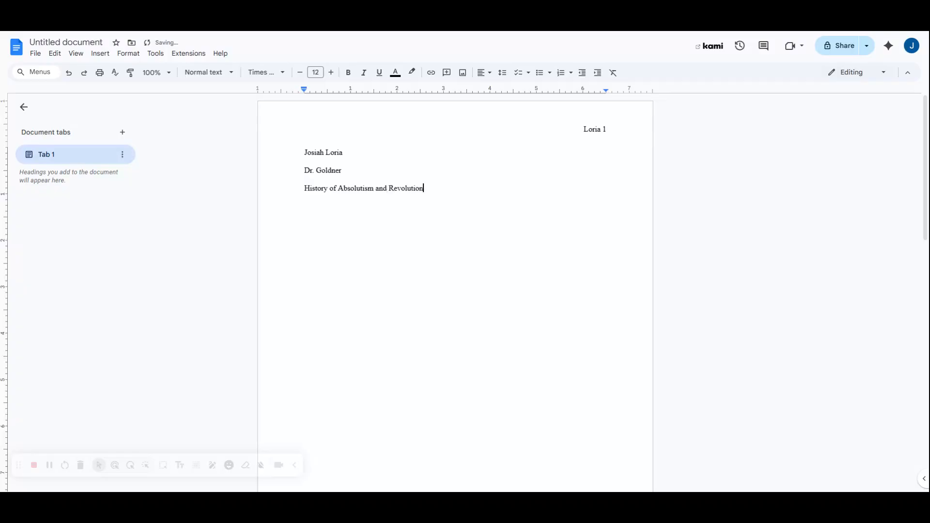
pyautogui.press('Return')
pyautogui.write('15 September 2025')
# Replace the course line with 'World History'
pyautogui.moveTo(314, 206); pyautogui.dragTo(369, 206)
pyautogui.click(369, 206)
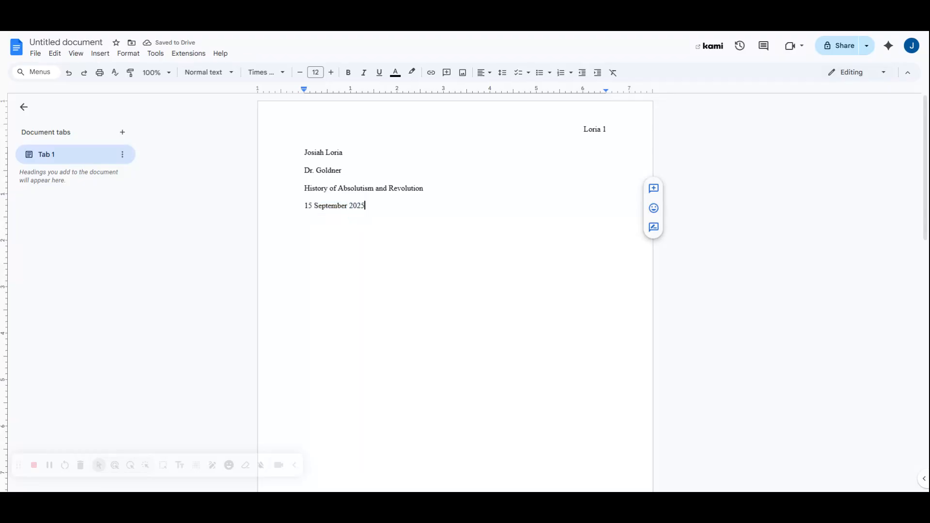
pyautogui.moveTo(422, 188); pyautogui.dragTo(304, 188)
pyautogui.click(426, 189)
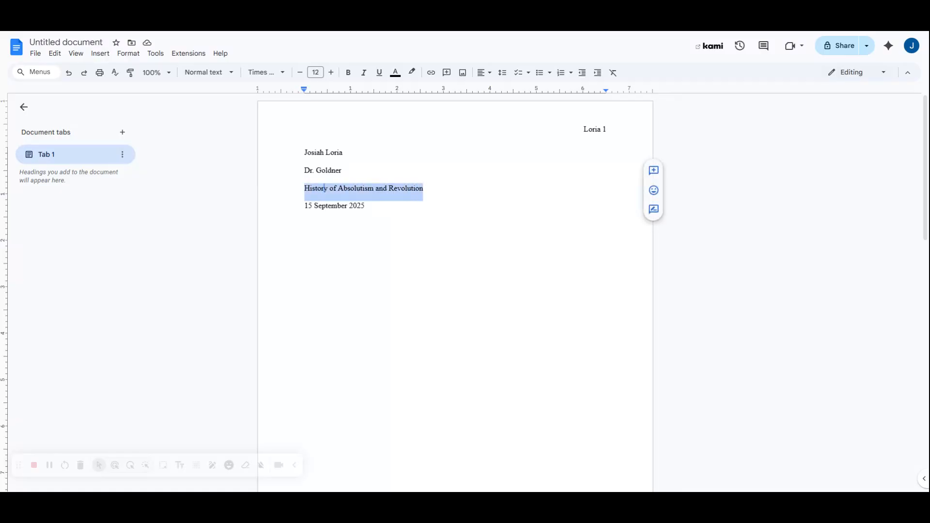
pyautogui.click(304, 188)
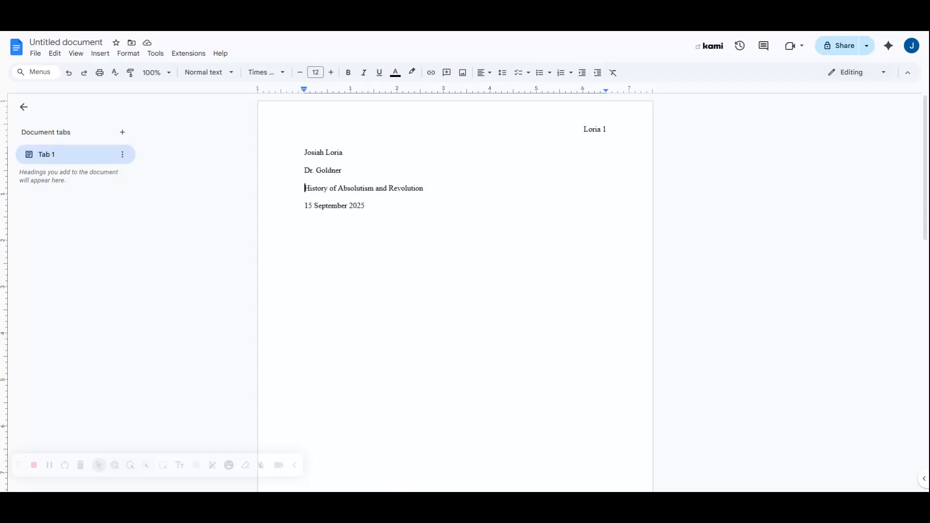
pyautogui.hotkey('shift', 'End')
pyautogui.write('World his')
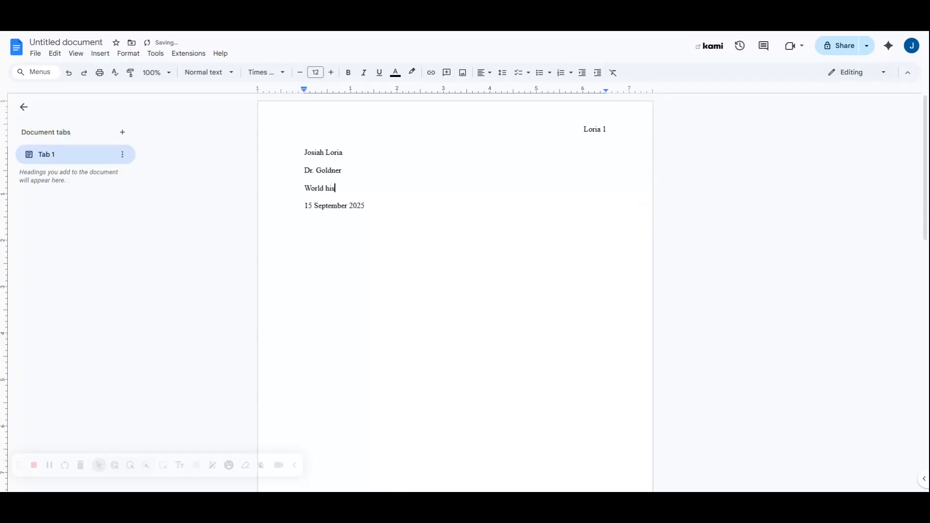
pyautogui.press('BackSpace')
pyautogui.press('BackSpace')
pyautogui.press('BackSpace')
pyautogui.write('History')
# Review the instructor's name line, then deselect the heading text
pyautogui.tripleClick(323, 171)
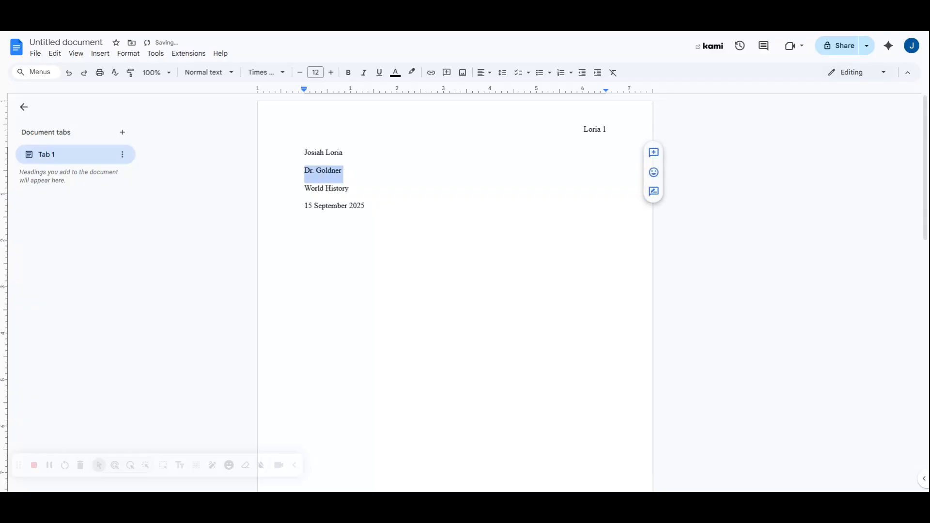
pyautogui.moveTo(304, 171)
pyautogui.mouseDown()
pyautogui.moveTo(316, 171)
pyautogui.moveTo(315, 153)
pyautogui.moveTo(304, 153)
pyautogui.mouseUp()
pyautogui.click(314, 171)
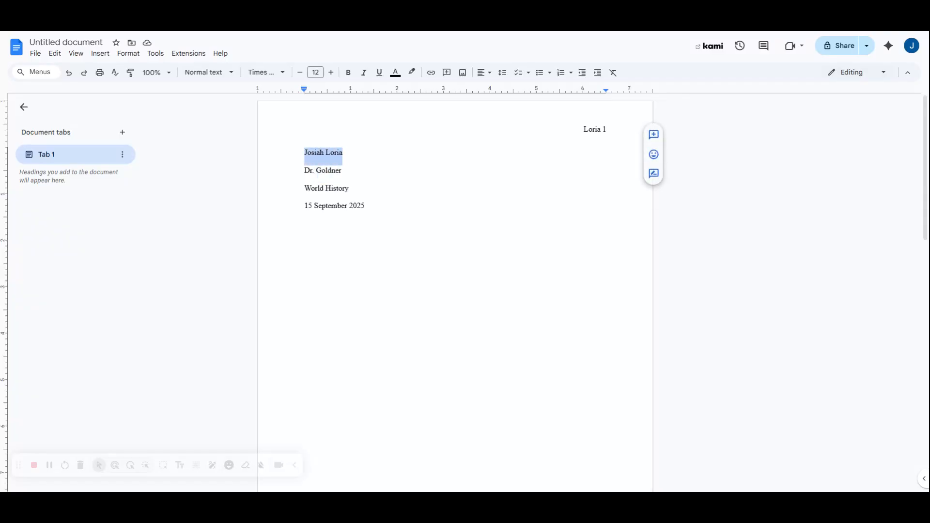
pyautogui.click(349, 188)
# Add a centered 'Title' line below the date
pyautogui.press('Return')
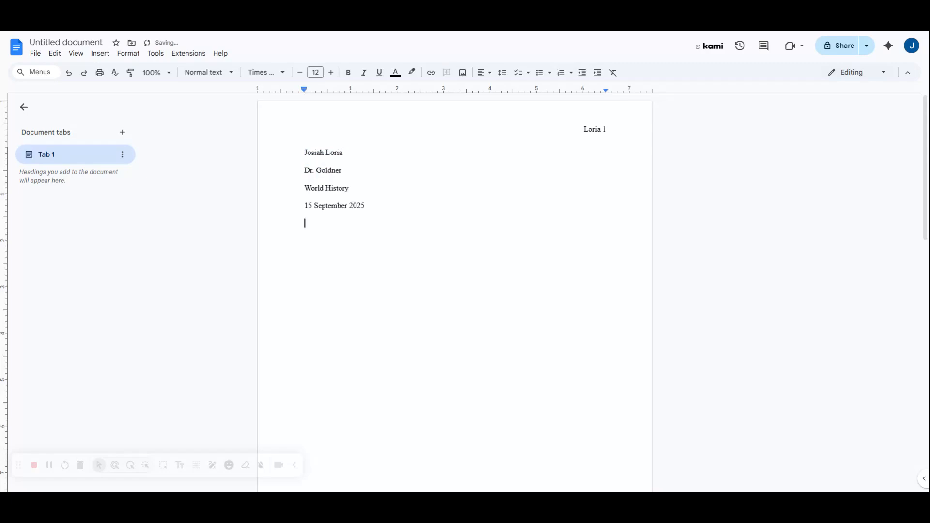
pyautogui.click(484, 72)
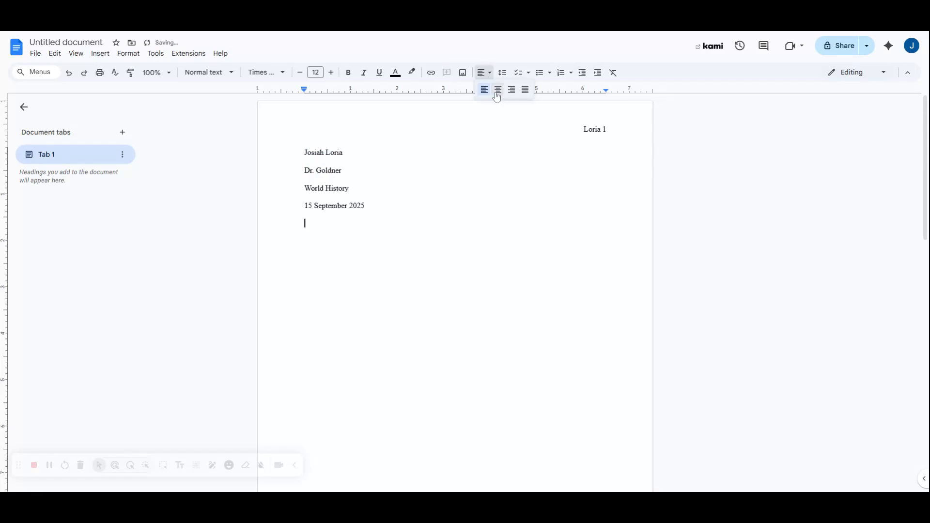
pyautogui.click(496, 90)
pyautogui.write('TItle')
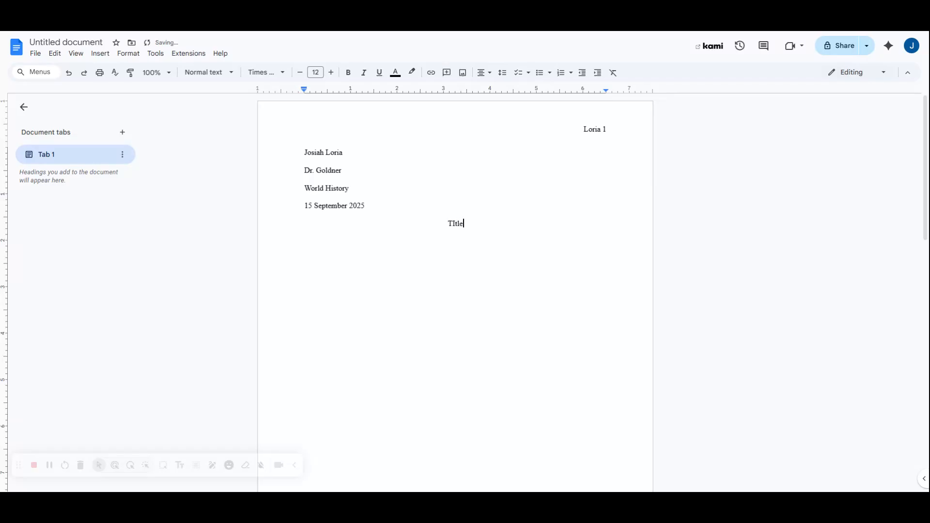
pyautogui.press('BackSpace')
pyautogui.press('BackSpace')
pyautogui.press('BackSpace')
pyautogui.press('BackSpace')
pyautogui.write('itle')
# Start a left-aligned, first-line-indented paragraph reading 'Start writing'
pyautogui.press('Return')
pyautogui.click(482, 72)
pyautogui.click(484, 92)
pyautogui.press('Tab')
pyautogui.write('Start writing')
# Add an indented paragraph 'New Paragraph. “Evidence.”' with Evidence in quotation marks
pyautogui.press('Return')
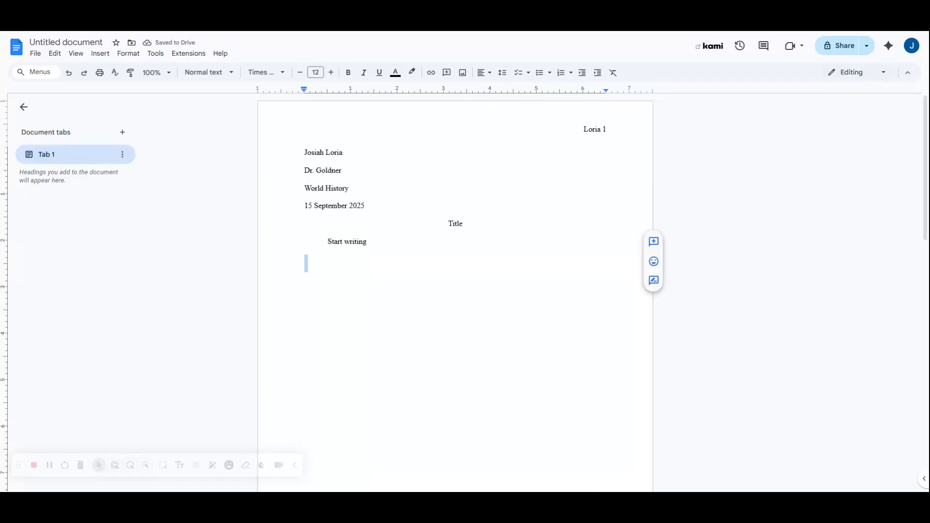
pyautogui.press('Tab')
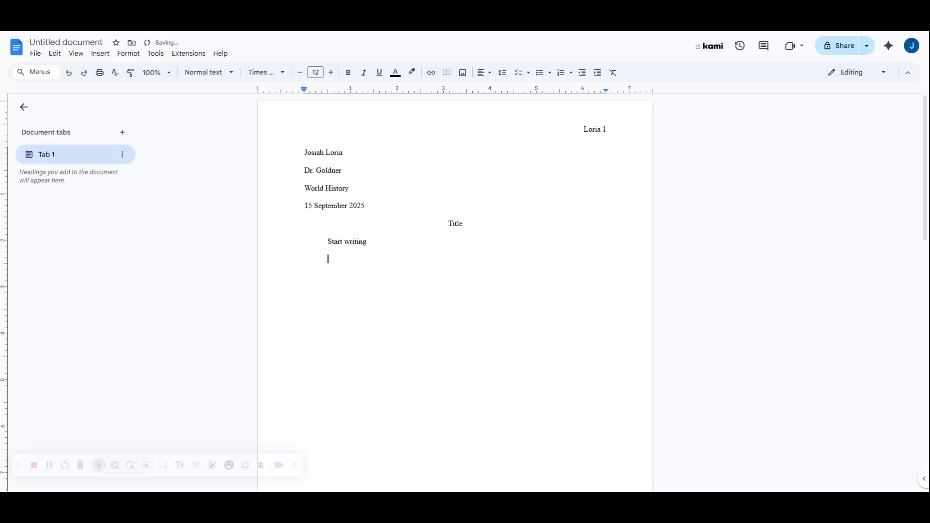
pyautogui.write('New Paragraph. Evidence')
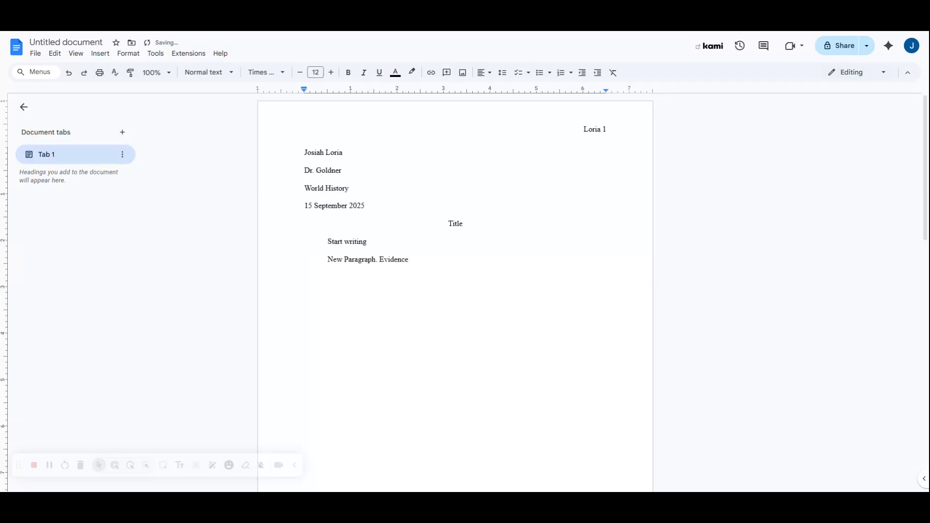
pyautogui.press('Left')
pyautogui.press('Left')
pyautogui.press('Left')
pyautogui.press('Left')
pyautogui.press('Left')
pyautogui.press('Left')
pyautogui.write('"')
pyautogui.press('Left')
pyautogui.hotkey('shift', 'Left')
pyautogui.press('Right')
pyautogui.click(102, 54)
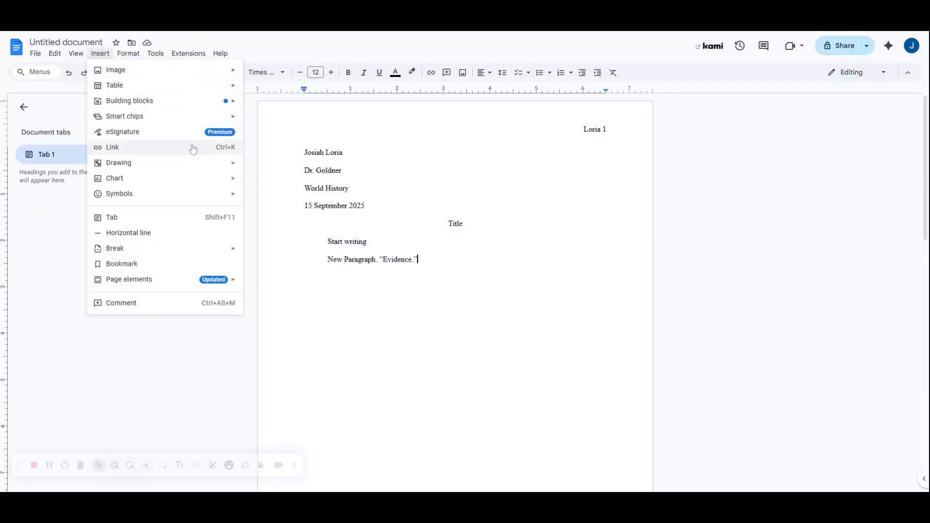
pyautogui.moveTo(178, 284)
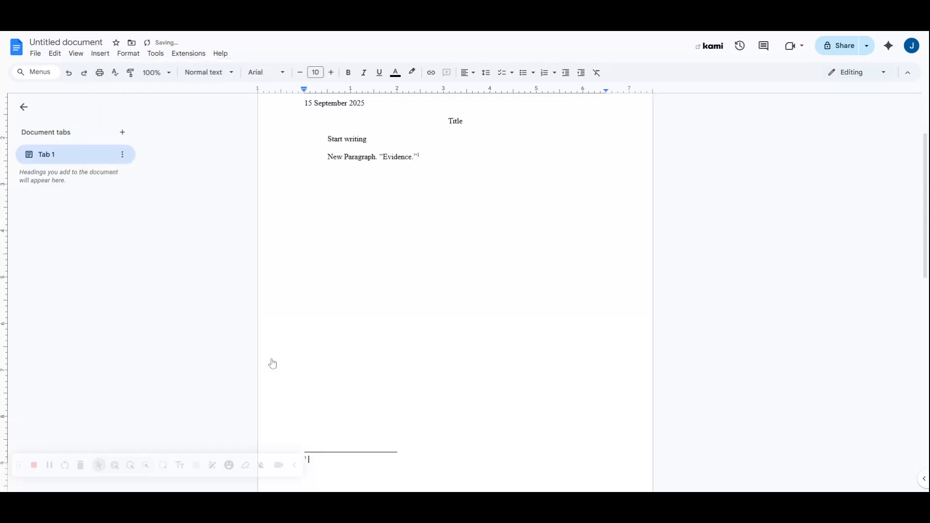
pyautogui.click(99, 54)
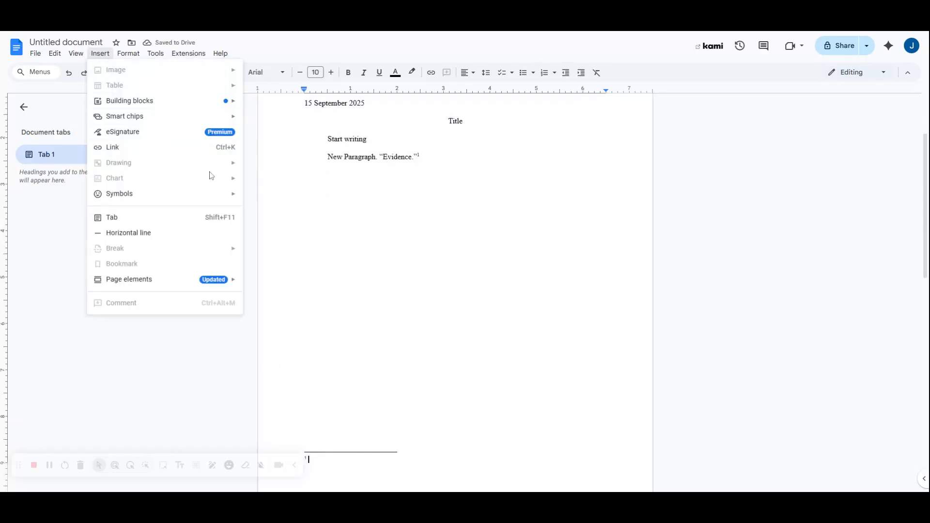
pyautogui.moveTo(208, 279)
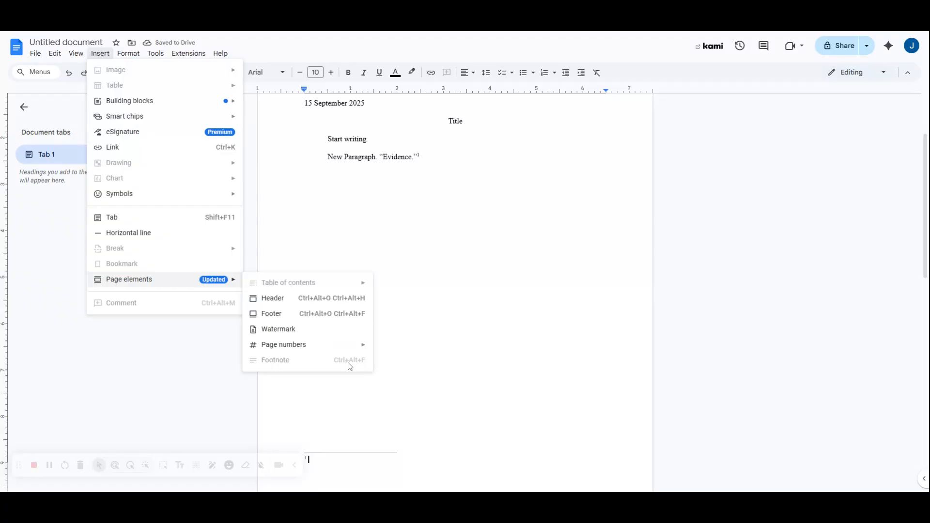
pyautogui.click(368, 139)
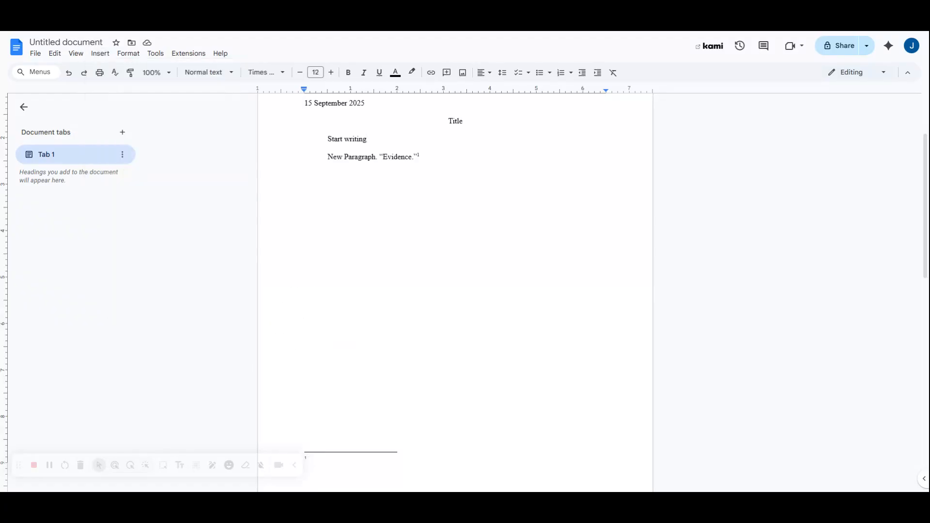
pyautogui.hotkey('ctrl', 'alt', 'f')
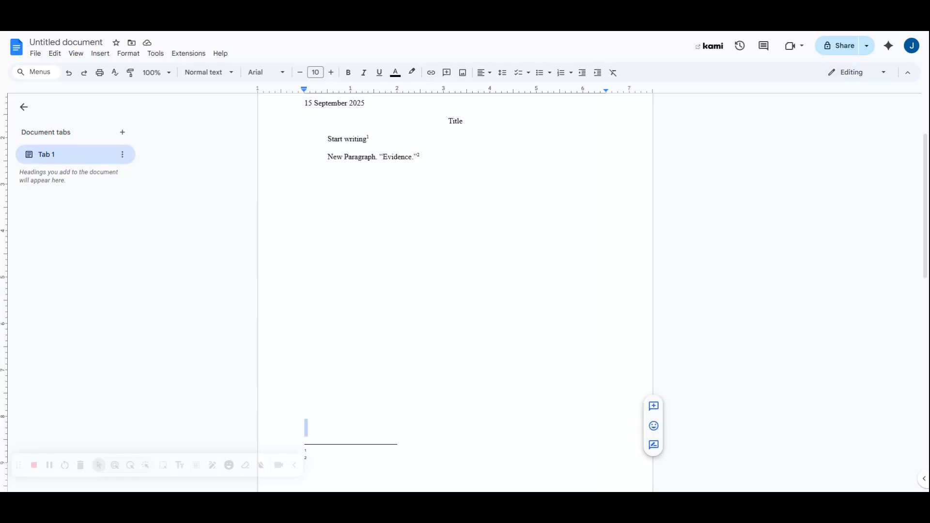
pyautogui.scroll(-2, 455, 291)
pyautogui.scroll(3, 456, 290)
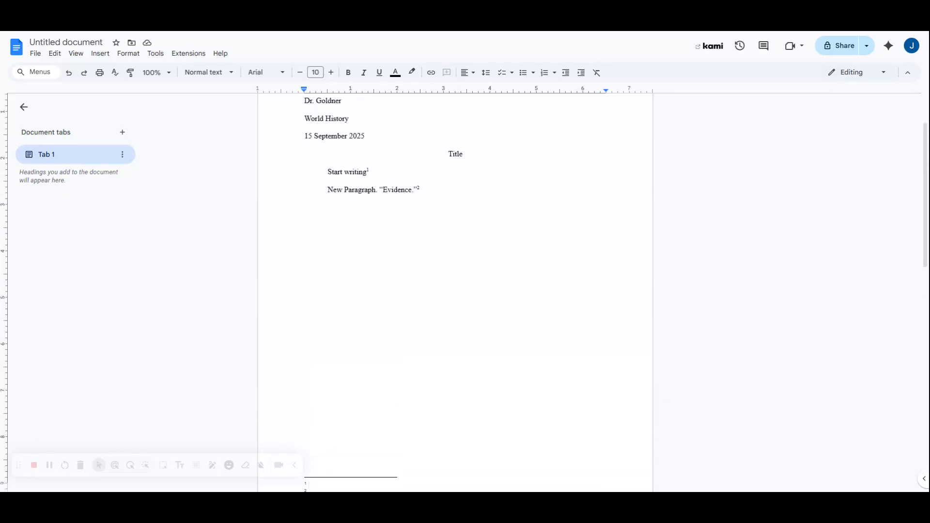
pyautogui.scroll(-2, 455, 291)
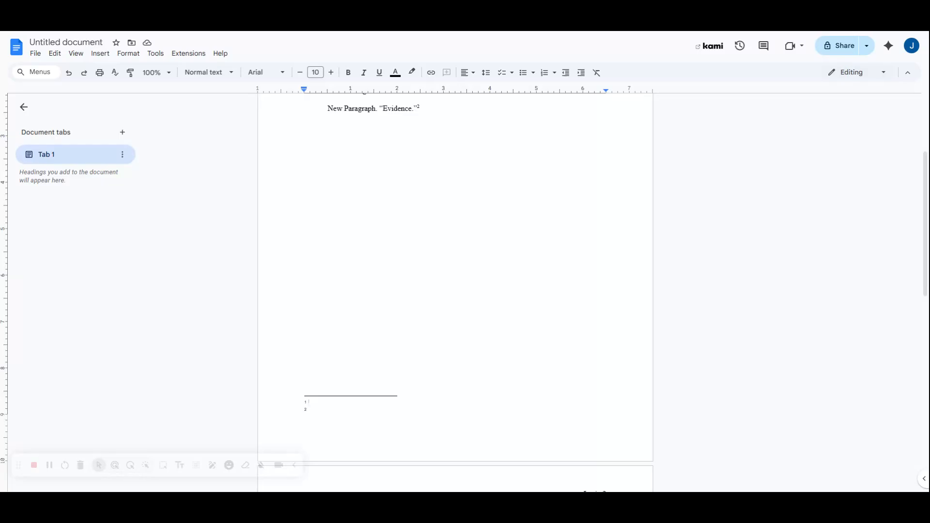
pyautogui.scroll(3, 455, 290)
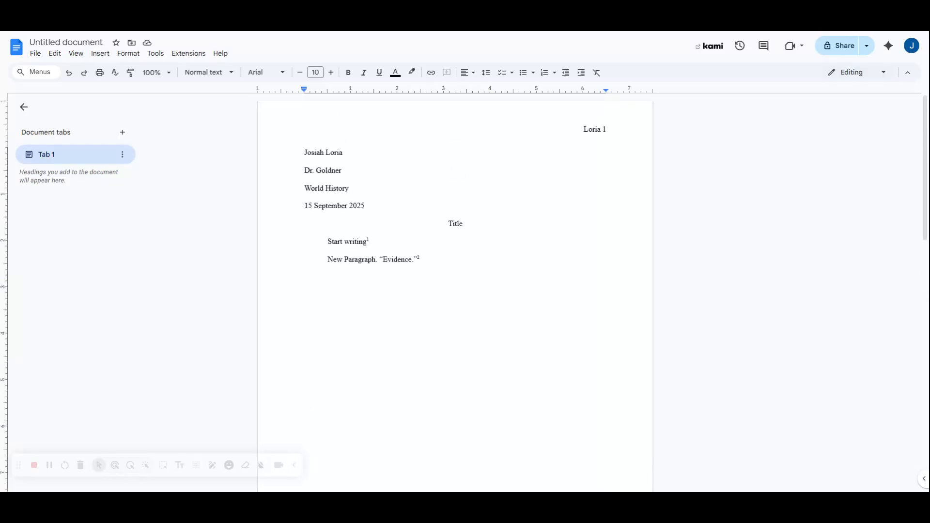
# Insert blank lines after 'Start writing' to push 'New Paragraph' onto page 2
pyautogui.click(421, 259)
pyautogui.scroll(-3, 455, 290)
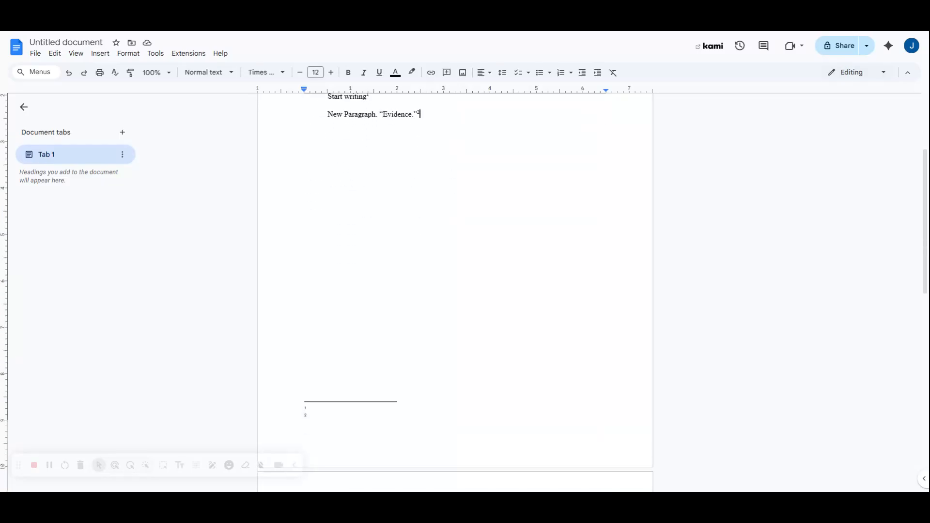
pyautogui.scroll(1, 456, 290)
pyautogui.click(370, 128)
pyautogui.press('Return')
pyautogui.press('Return')
pyautogui.press('Return')
pyautogui.press('Return')
pyautogui.press('Return')
pyautogui.press('Return')
pyautogui.press('Return')
pyautogui.press('Return')
pyautogui.press('Return')
pyautogui.press('Return')
pyautogui.press('Return')
pyautogui.press('Return')
pyautogui.press('Return')
pyautogui.press('Return')
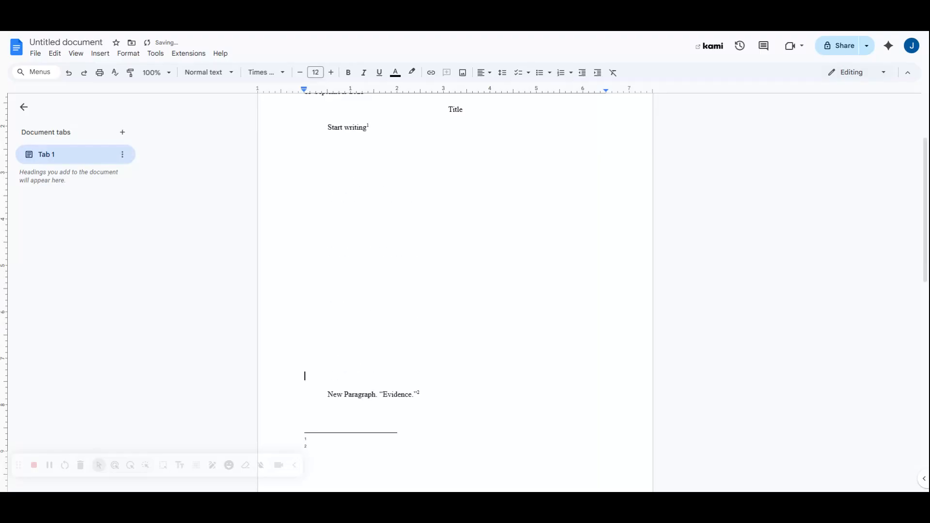
pyautogui.scroll(-4, 455, 290)
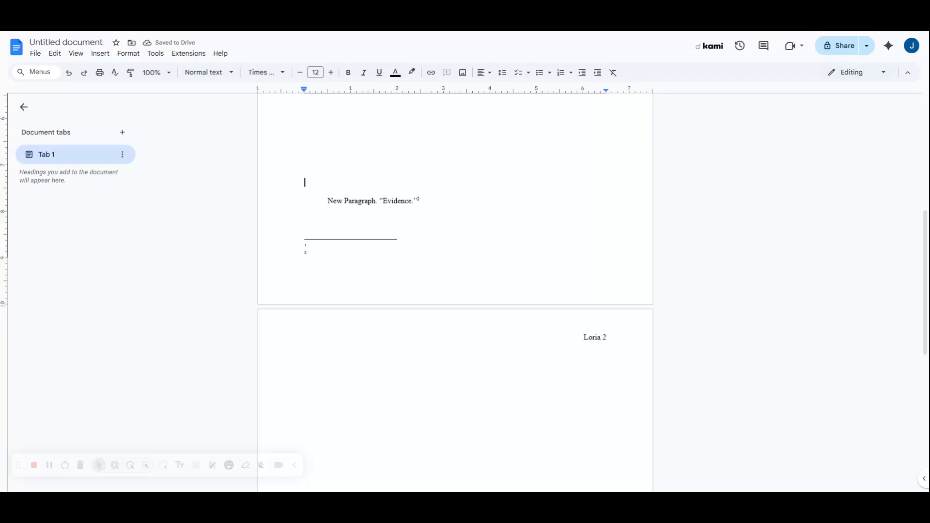
pyautogui.press('Return')
pyautogui.press('Return')
# Add lines at the end of page 2 to begin a blank third page
pyautogui.scroll(-11, 455, 291)
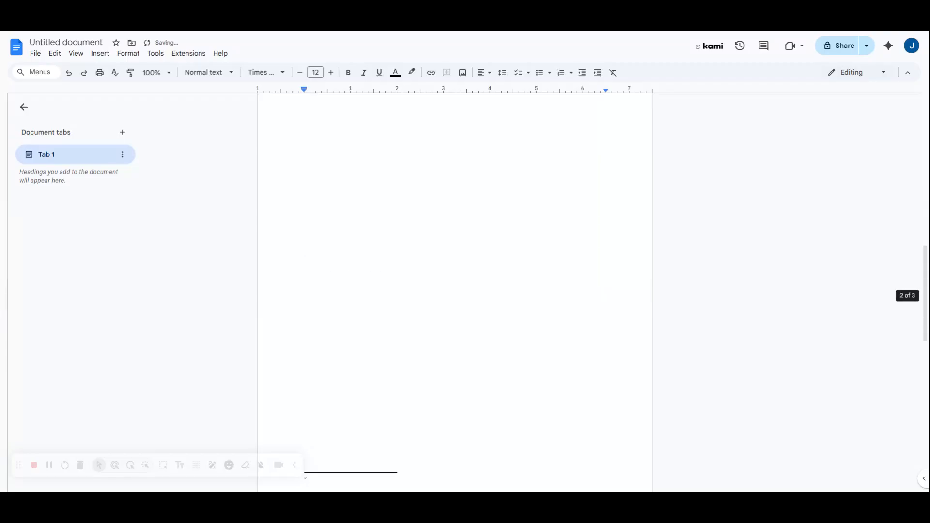
pyautogui.scroll(4, 455, 290)
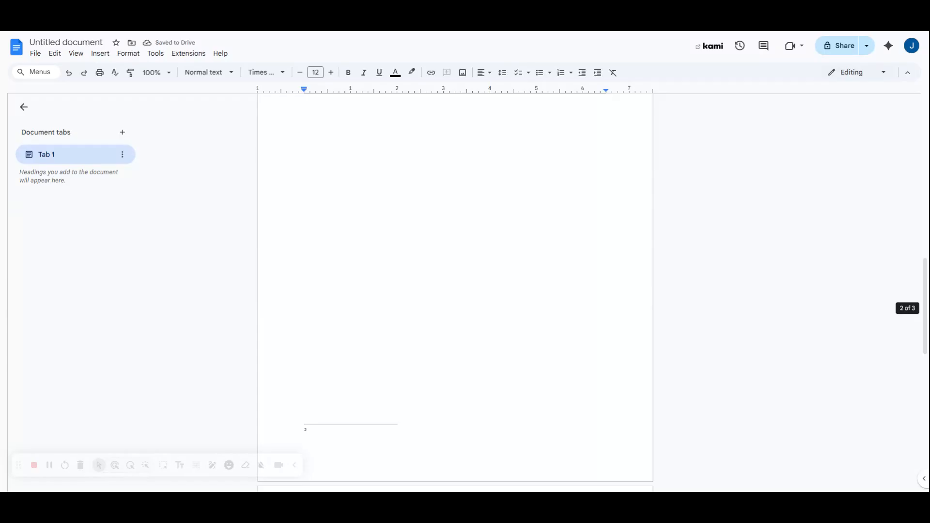
pyautogui.scroll(7, 455, 291)
pyautogui.scroll(-13, 455, 291)
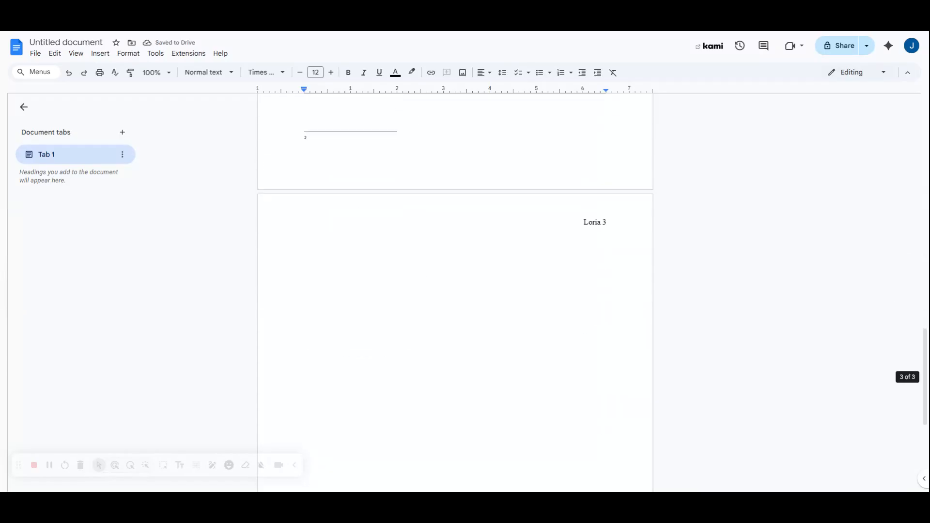
pyautogui.scroll(1, 455, 291)
pyautogui.click(305, 153)
pyautogui.press('Return')
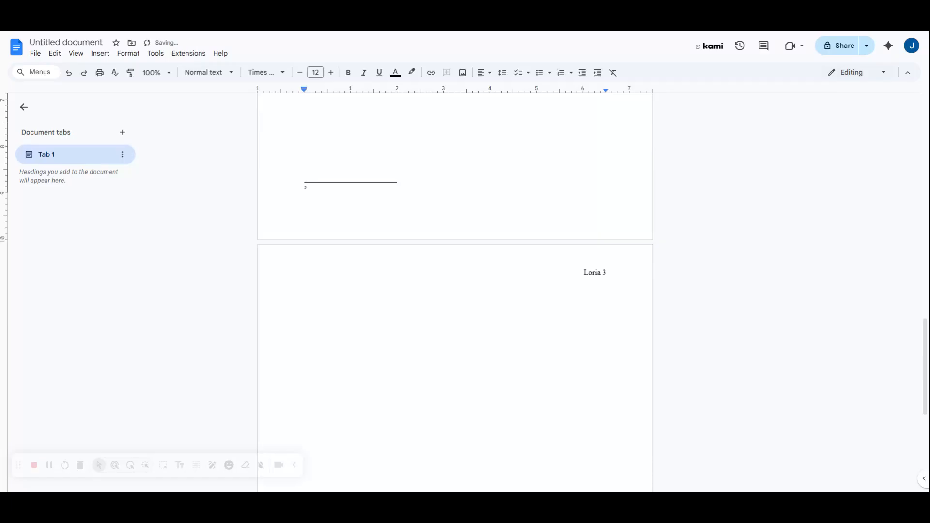
pyautogui.press('Return')
# Type a centered 'Bibliography' heading at the top of page 3
pyautogui.click(487, 73)
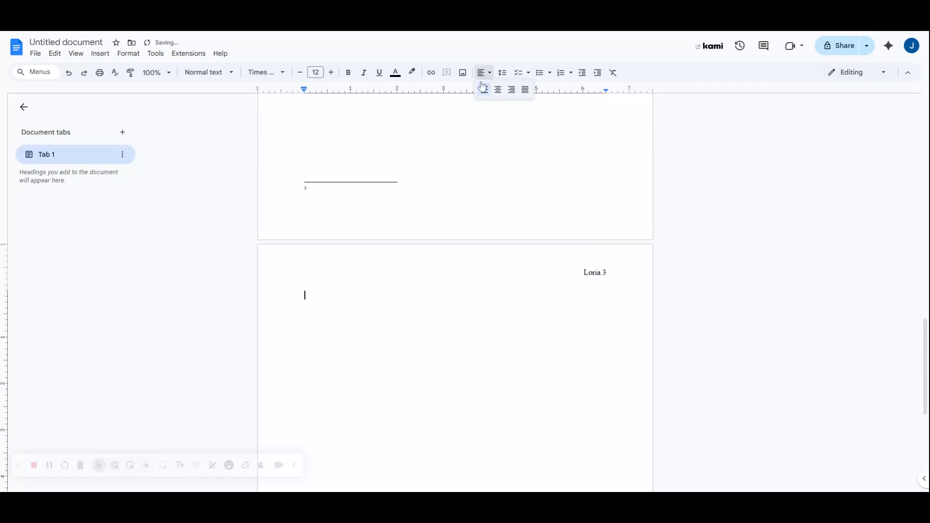
pyautogui.click(495, 97)
pyautogui.write('Bibliography')
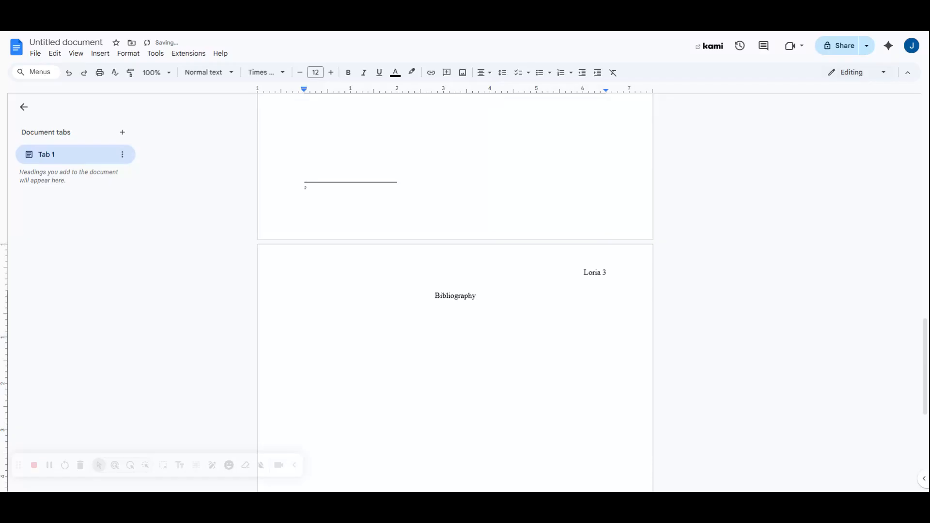
pyautogui.press('Return')
# Return the line below the Bibliography heading to left alignment
pyautogui.click(487, 72)
pyautogui.click(485, 92)
pyautogui.scroll(-2, 455, 290)
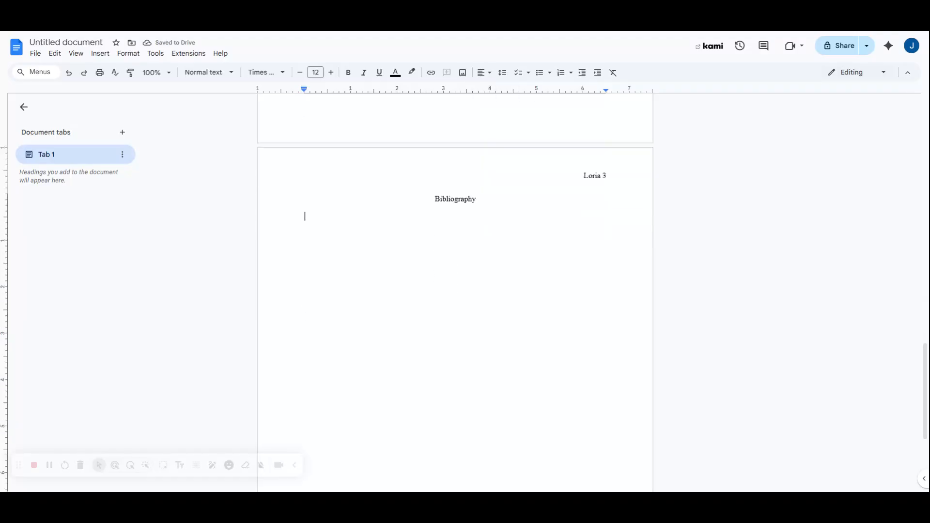
pyautogui.scroll(-4, 456, 291)
pyautogui.scroll(7, 455, 290)
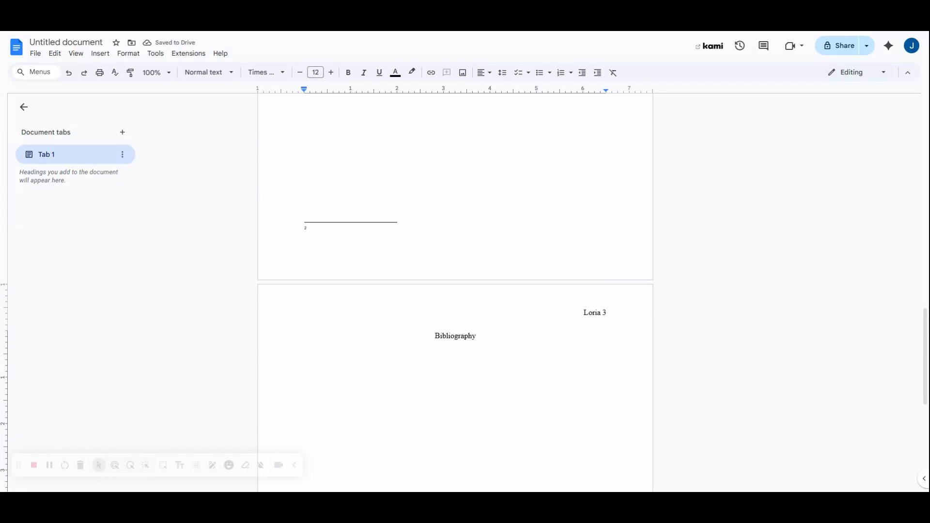
pyautogui.scroll(-4, 455, 290)
pyautogui.scroll(20, 455, 290)
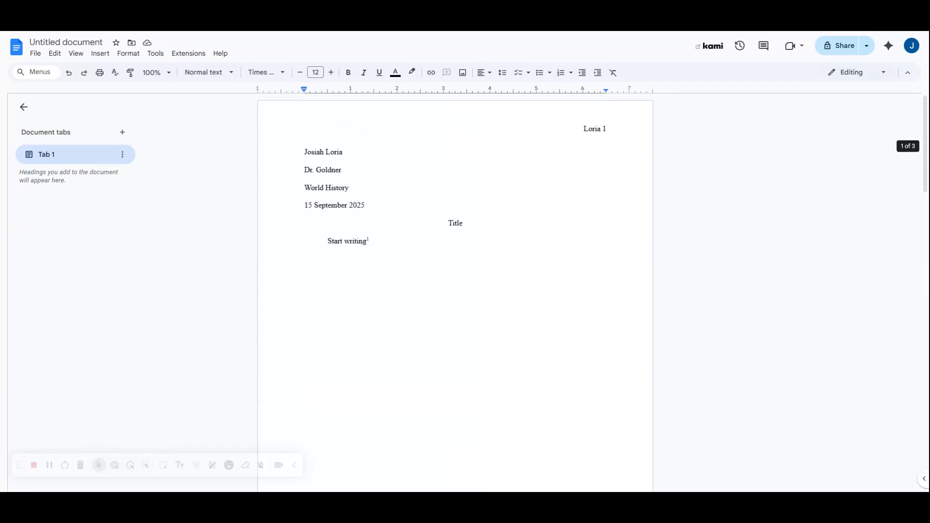
pyautogui.click(369, 241)
pyautogui.scroll(-2, 456, 291)
pyautogui.scroll(2, 455, 291)
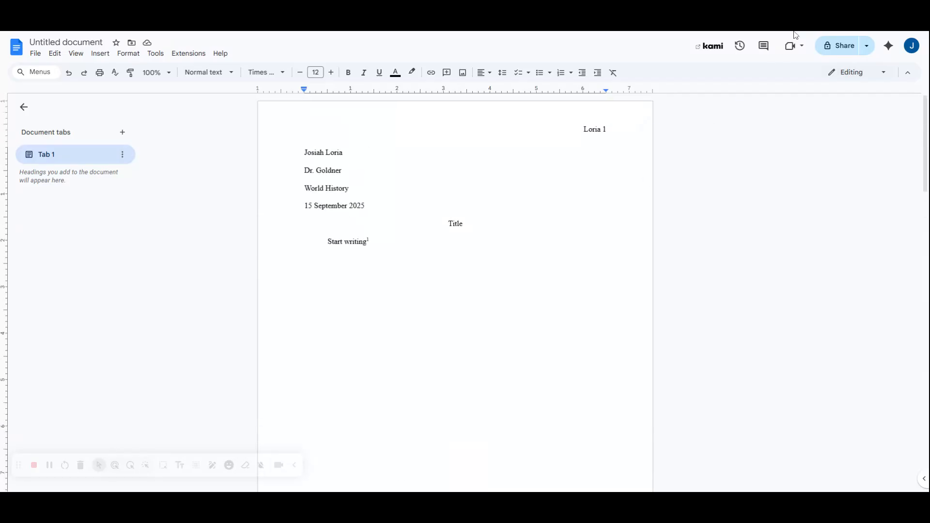
pyautogui.scroll(-15, 465, 228)
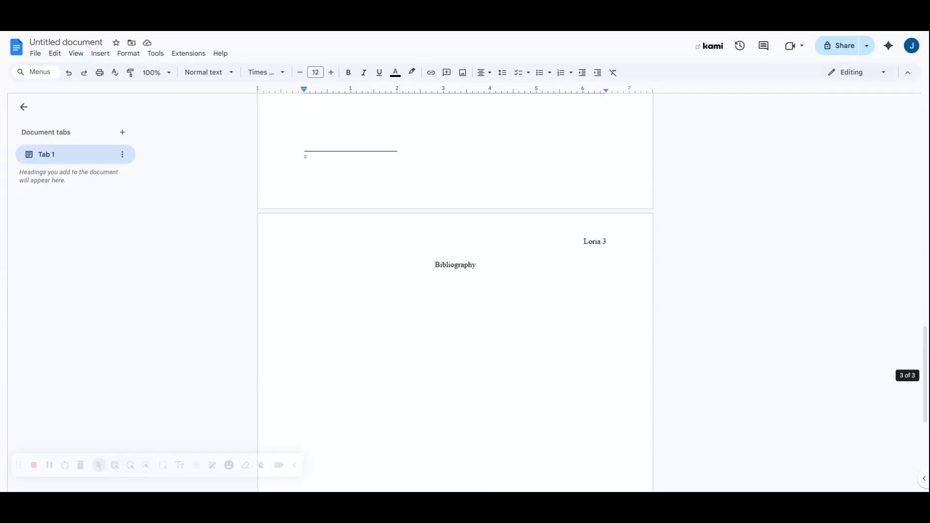
pyautogui.scroll(-5, 465, 228)
# Under Bibliography, type an indented 'Author' line with 'Link' on the next line
pyautogui.scroll(4, 465, 228)
pyautogui.click(305, 208)
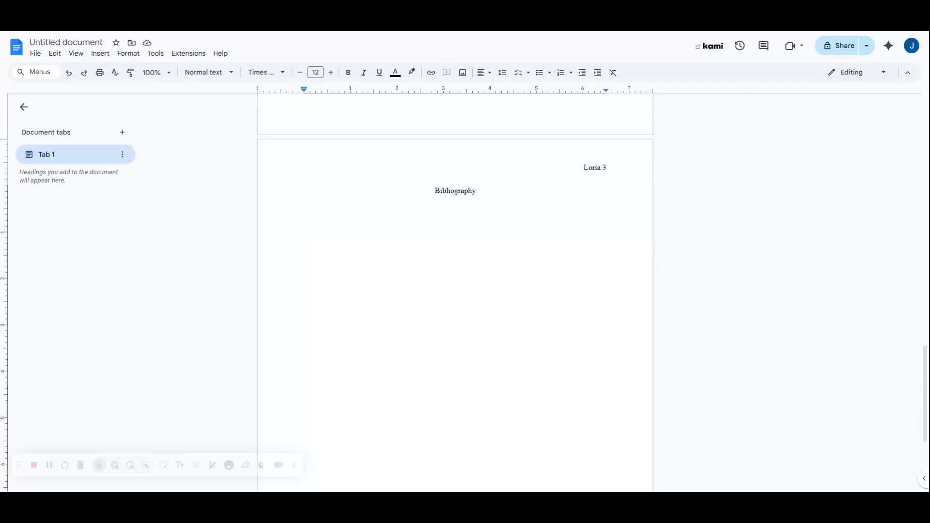
pyautogui.press('Tab')
pyautogui.write('Authior')
pyautogui.press('BackSpace')
pyautogui.write('r')
pyautogui.press('BackSpace')
pyautogui.press('BackSpace')
pyautogui.press('BackSpace')
pyautogui.write('or')
pyautogui.press('Return')
pyautogui.write('Link')
# Add a second 'Author' line below the 'Link' line
pyautogui.tripleClick(315, 209)
pyautogui.click(328, 209)
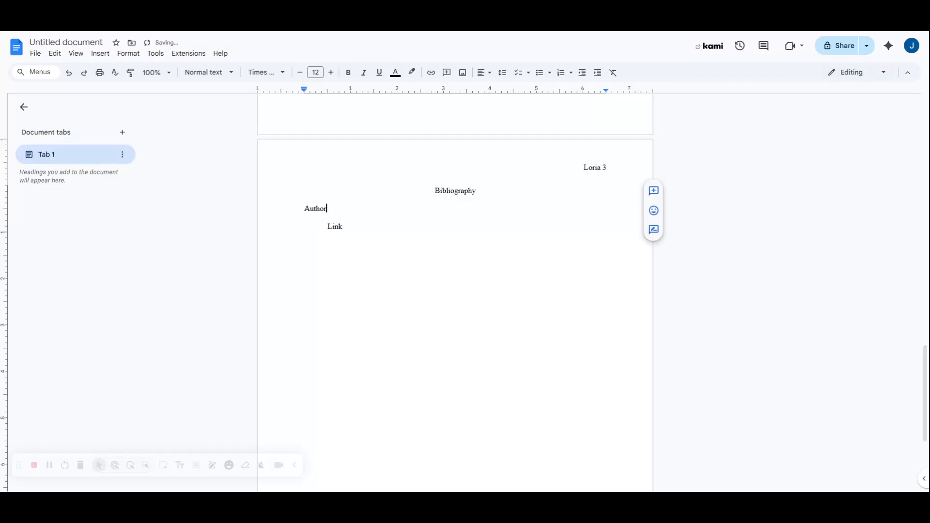
pyautogui.moveTo(323, 208); pyautogui.dragTo(304, 209)
pyautogui.click(304, 209)
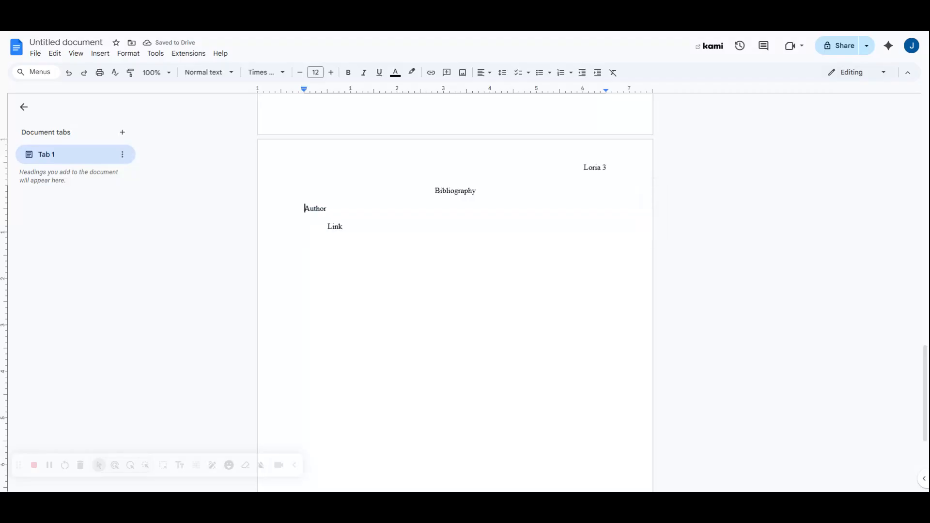
pyautogui.click(343, 227)
pyautogui.press('Return')
pyautogui.write('Author')
pyautogui.scroll(20, 456, 291)
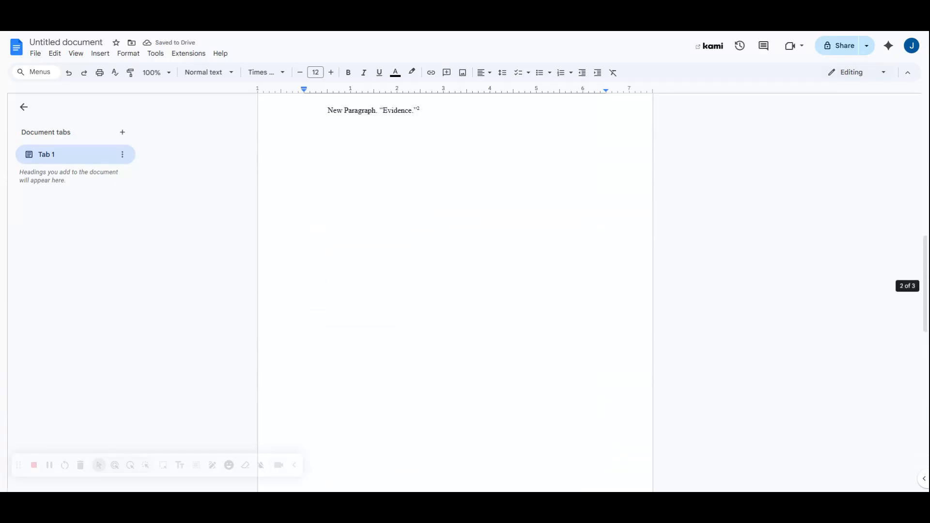